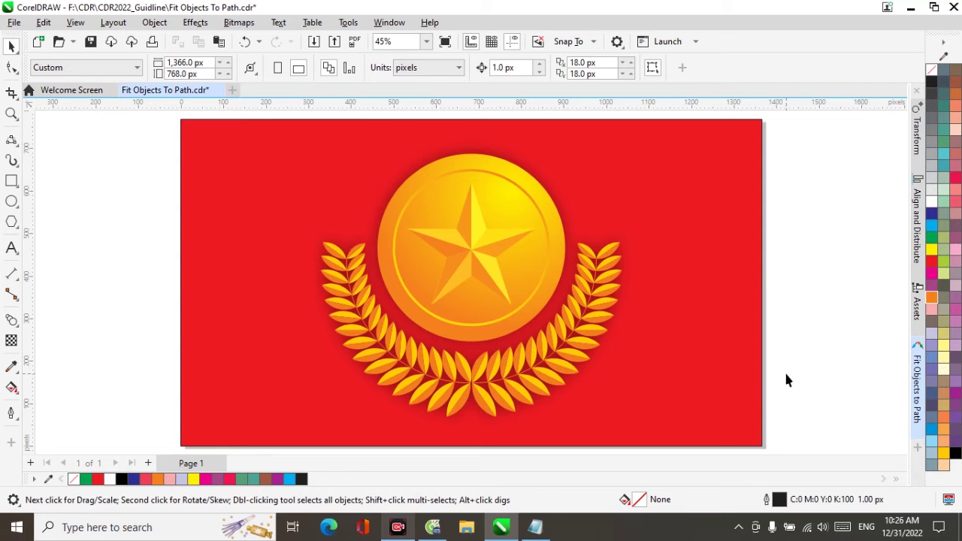
- Draw a vertical 3-Point Curve bowed to the left, about 17 by 93 px, in the blank area right of the page
{"action": "key", "text": "h"}
{"action": "left_click_drag", "start_coordinate": [788, 312], "coordinate": [65, 299]}
{"action": "scroll", "coordinate": [65, 299], "scroll_direction": "right", "scroll_amount": 5}
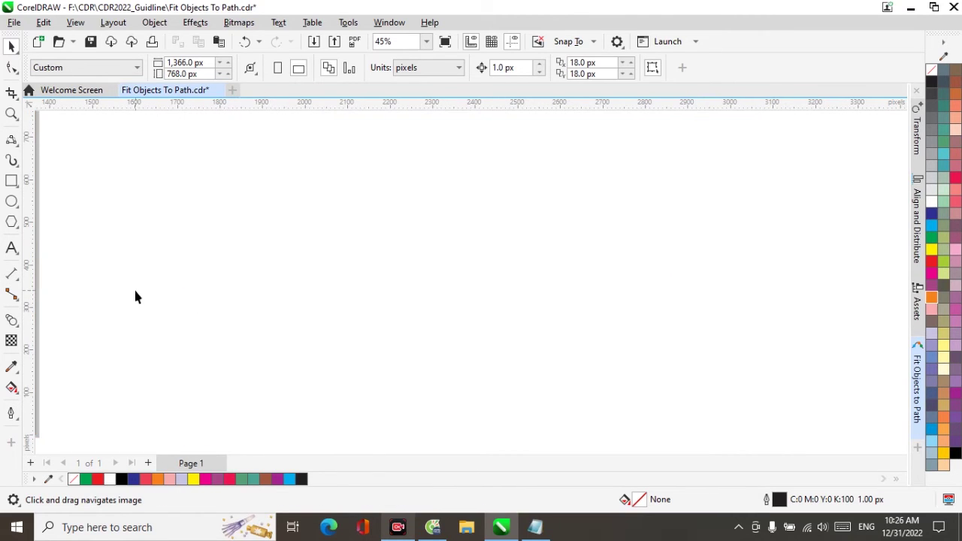
{"action": "left_click", "coordinate": [10, 141]}
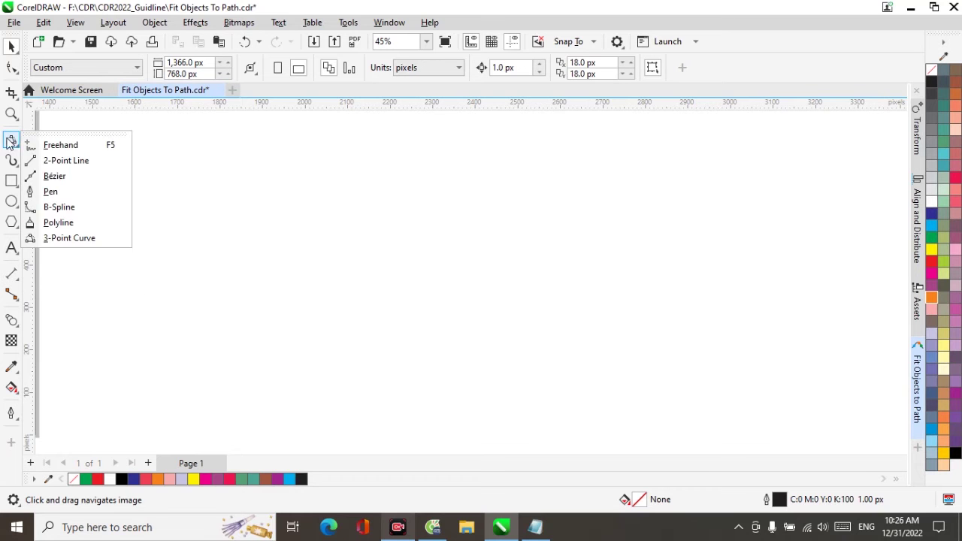
{"action": "left_click", "coordinate": [83, 246]}
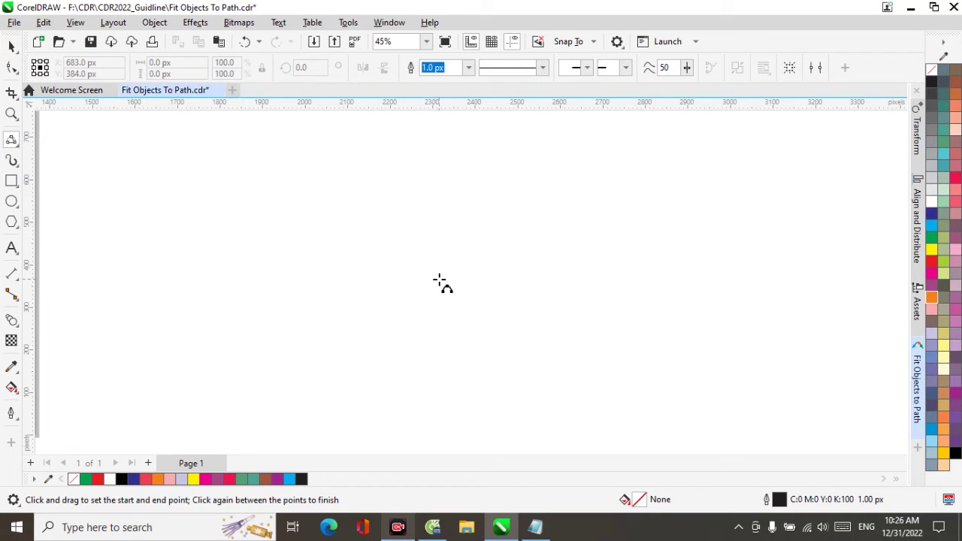
{"action": "left_click_drag", "start_coordinate": [439, 280], "coordinate": [439, 319]}
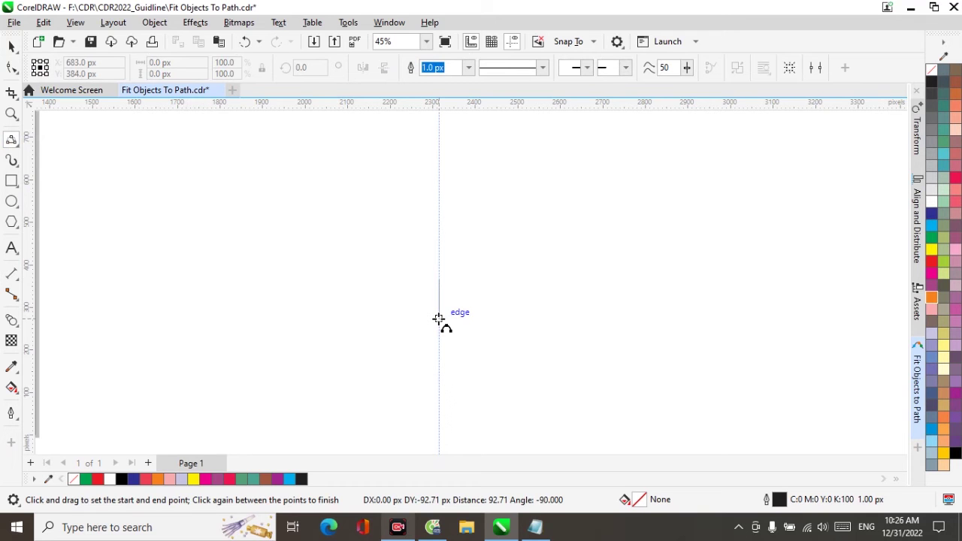
{"action": "left_click_drag", "start_coordinate": [439, 319], "coordinate": [439, 319]}
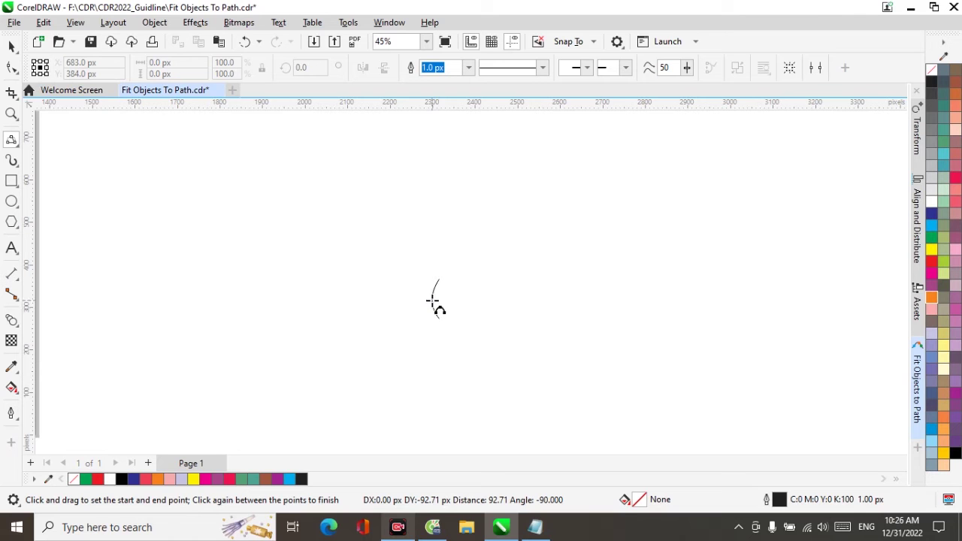
{"action": "left_click", "coordinate": [433, 300]}
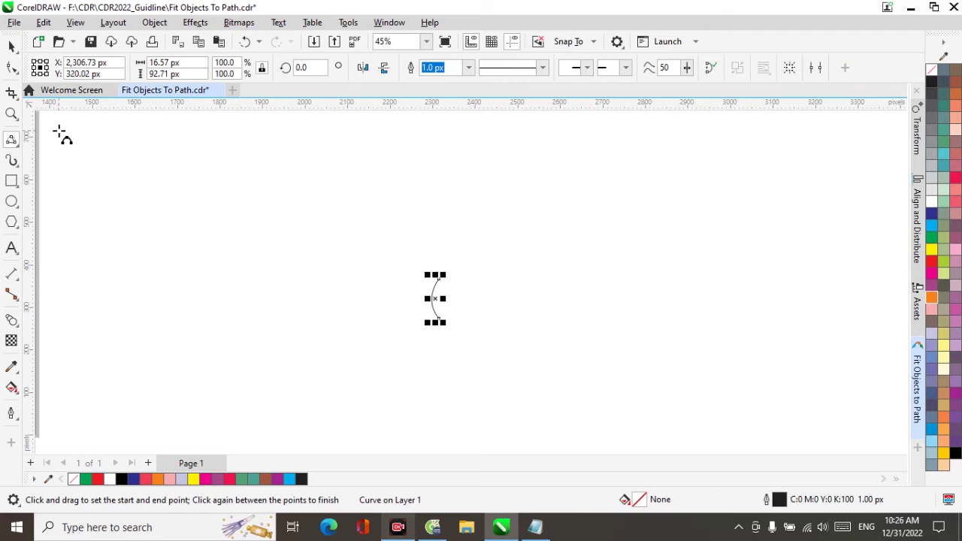
- Close the curve with a straight edge to form a half-leaf shape and deselect it
{"action": "left_click", "coordinate": [711, 71]}
{"action": "left_click", "coordinate": [12, 45]}
{"action": "left_click", "coordinate": [227, 248]}
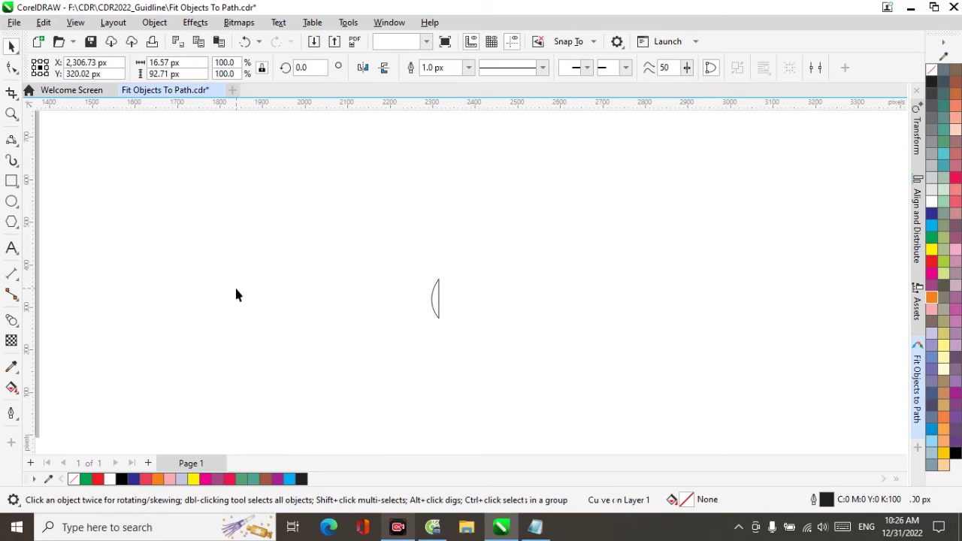
- Create a horizontally mirrored copy of the half-leaf across its straight edge to complete the leaf
{"action": "key", "text": "z"}
{"action": "left_click_drag", "start_coordinate": [385, 260], "coordinate": [483, 343]}
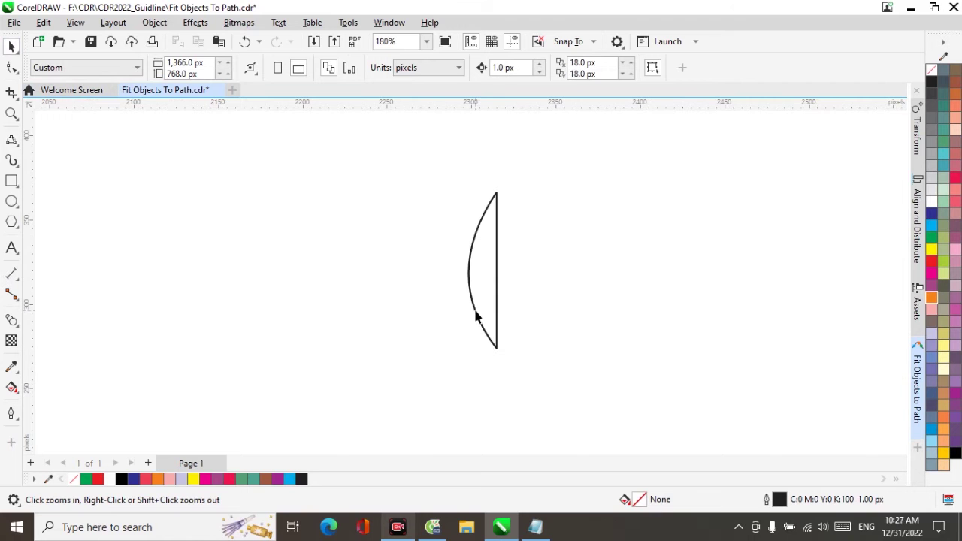
{"action": "key", "text": "space"}
{"action": "left_click", "coordinate": [467, 319]}
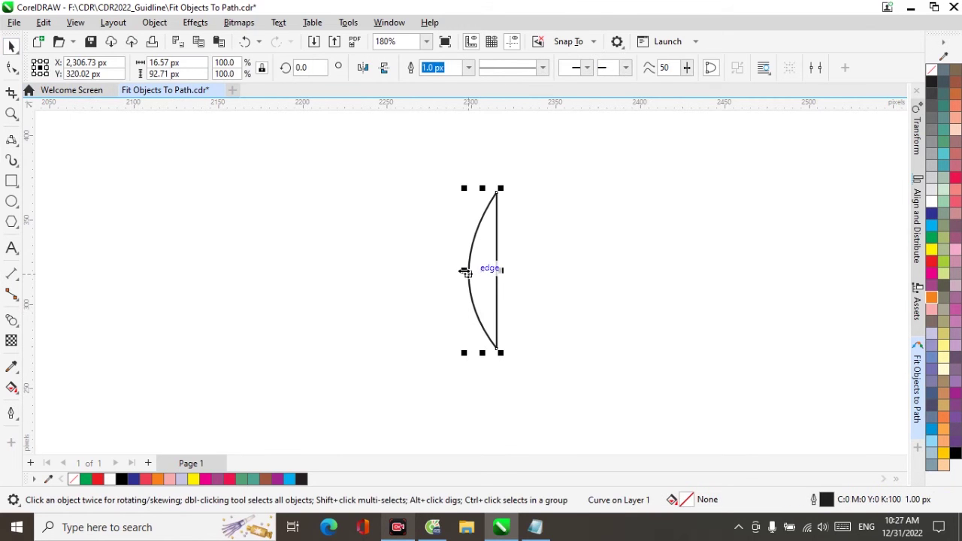
{"action": "left_click_drag", "start_coordinate": [466, 272], "coordinate": [520, 270]}
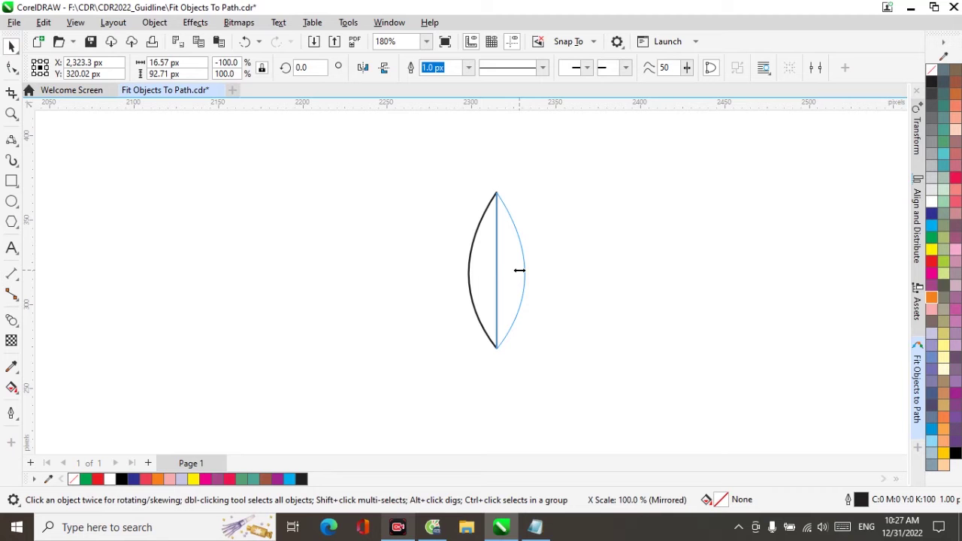
{"action": "left_click_drag", "start_coordinate": [519, 270], "coordinate": [518, 268]}
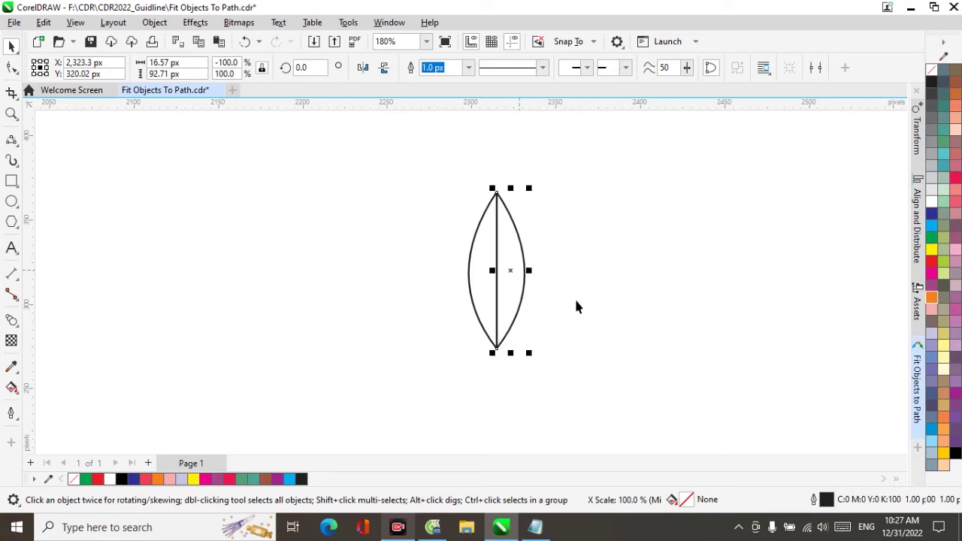
- Fill the right half of the leaf with yellow and the left half with orange
{"action": "left_click", "coordinate": [529, 231]}
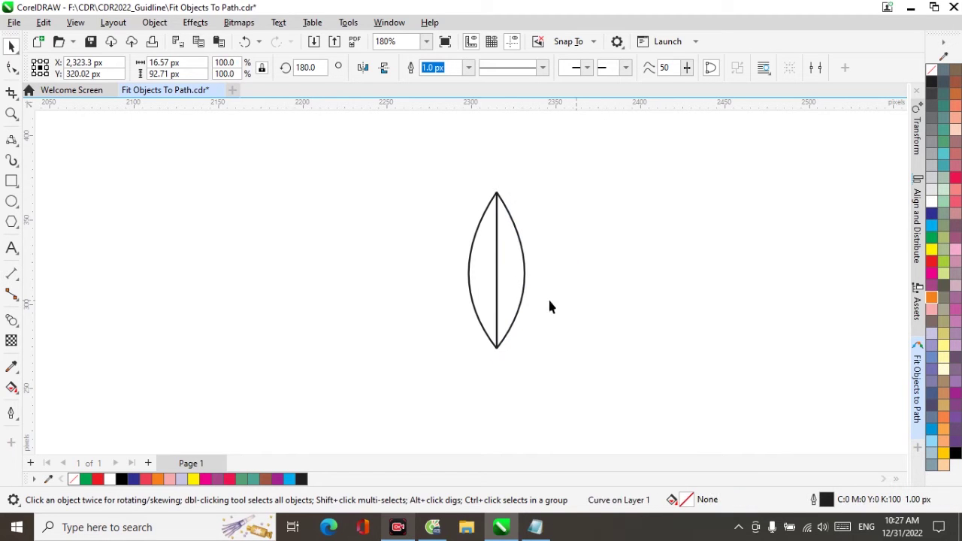
{"action": "left_click", "coordinate": [530, 322]}
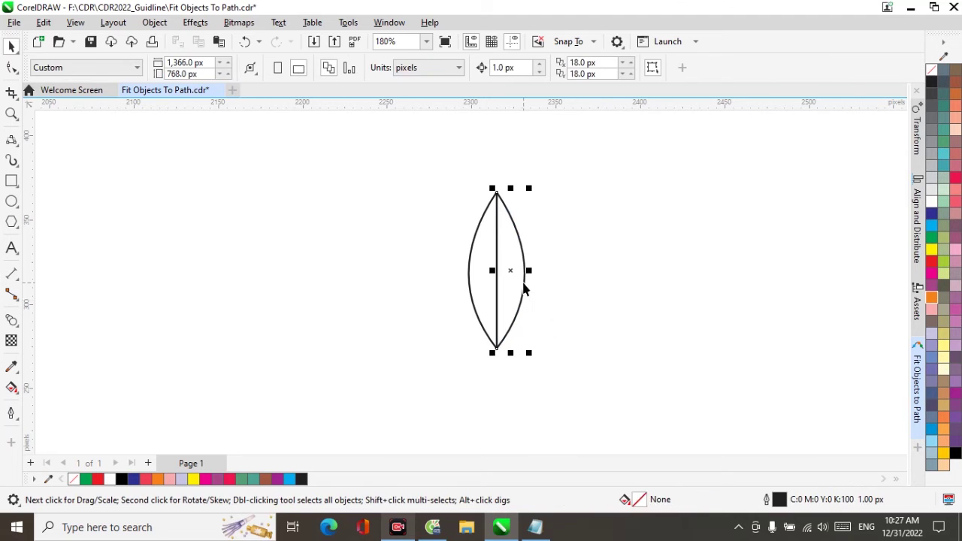
{"action": "left_click", "coordinate": [931, 251]}
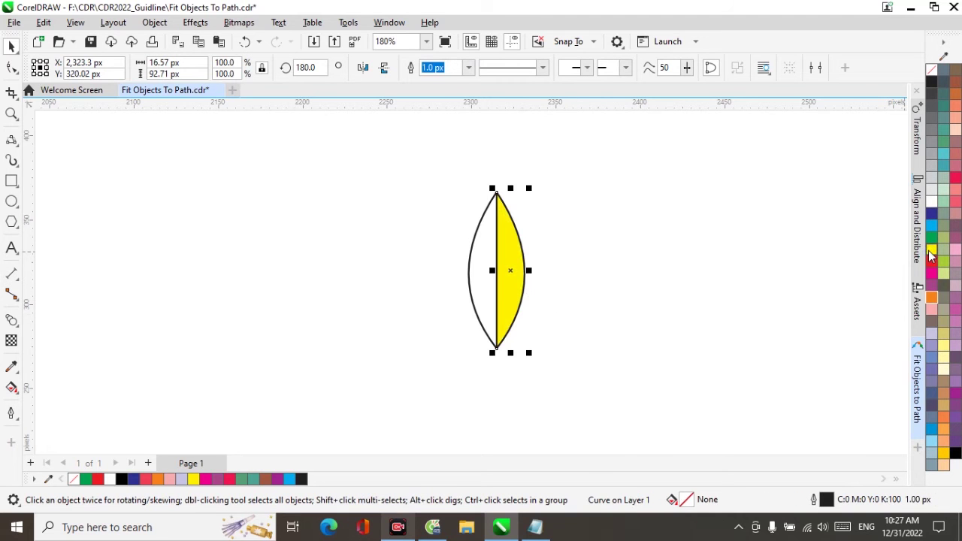
{"action": "left_click", "coordinate": [469, 275]}
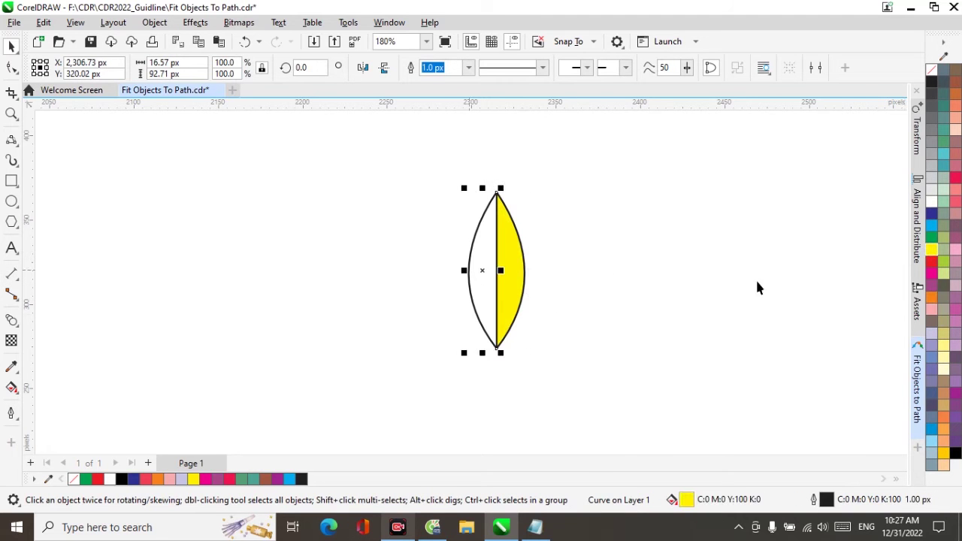
{"action": "left_click", "coordinate": [932, 298]}
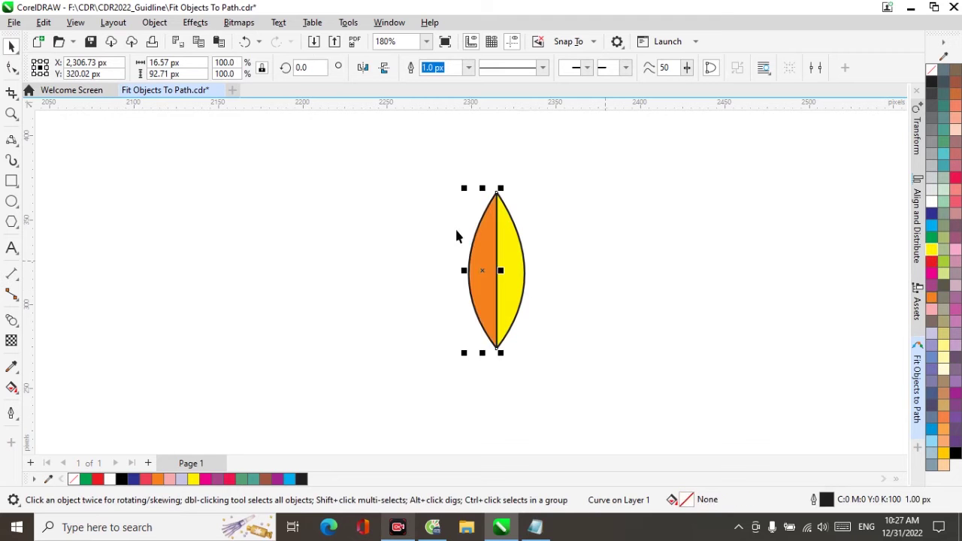
- Remove the outlines from both halves of the leaf
{"action": "left_click_drag", "start_coordinate": [434, 168], "coordinate": [582, 360]}
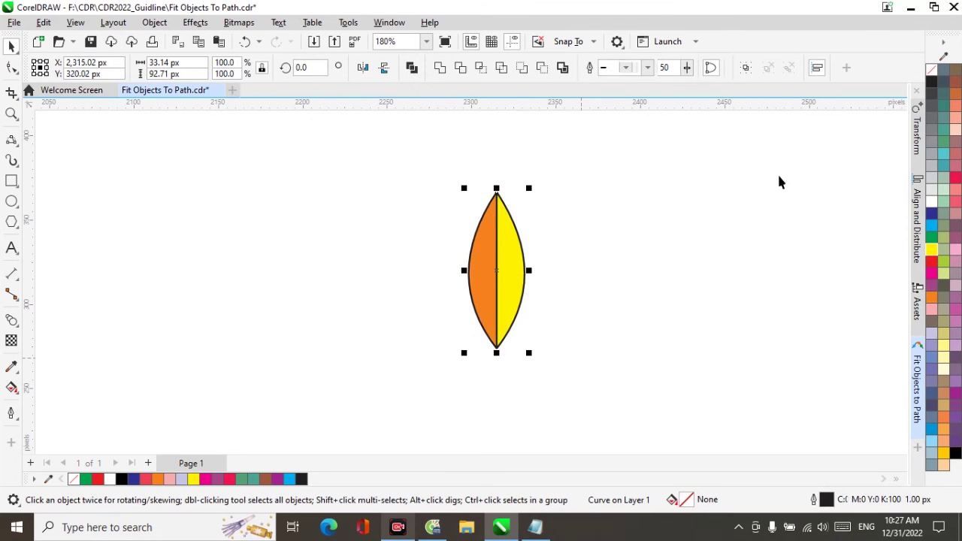
{"action": "right_click", "coordinate": [933, 70]}
{"action": "left_click", "coordinate": [643, 203]}
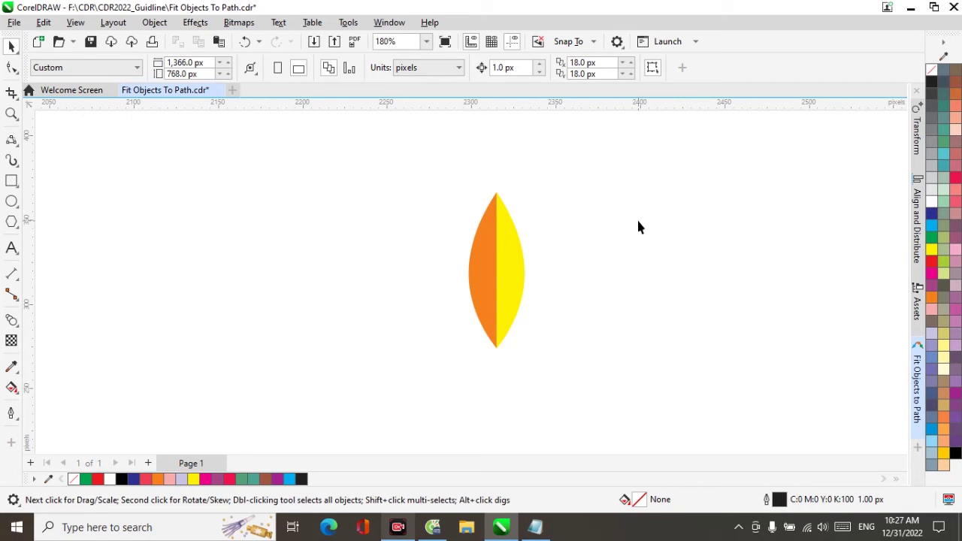
- Mix a tint of orange into the right half's yellow fill and a tint of red into the left half's orange fill
{"action": "left_click", "coordinate": [520, 275]}
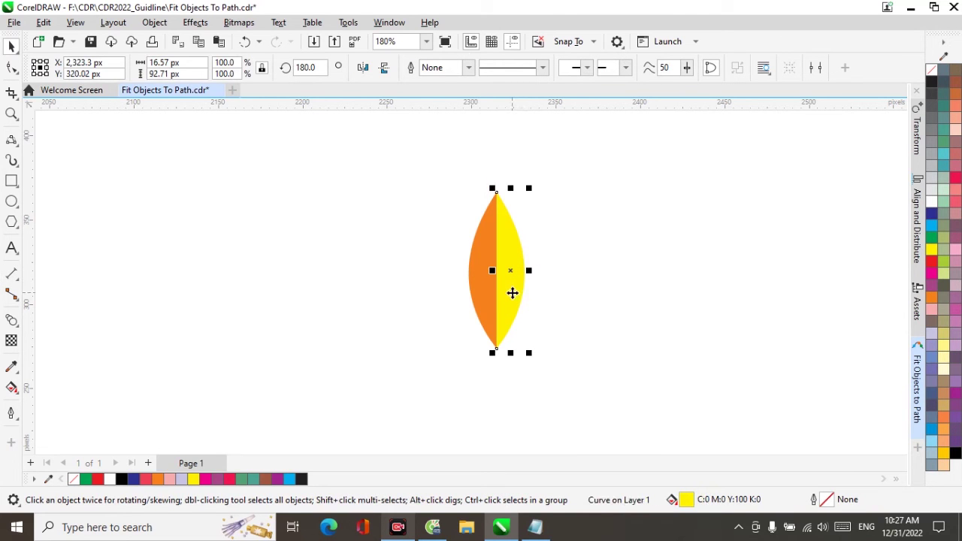
{"action": "left_click", "coordinate": [932, 302], "text": "ctrl"}
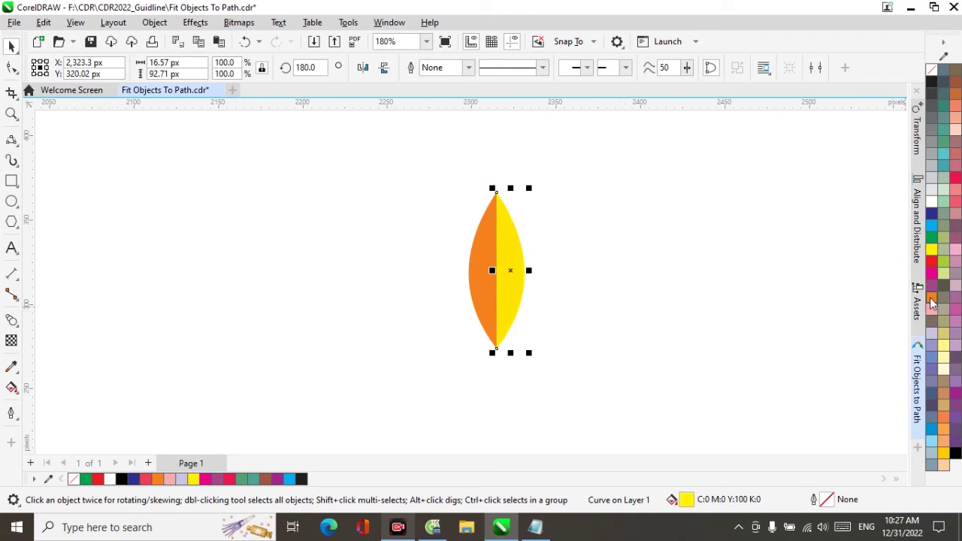
{"action": "left_click", "coordinate": [706, 319]}
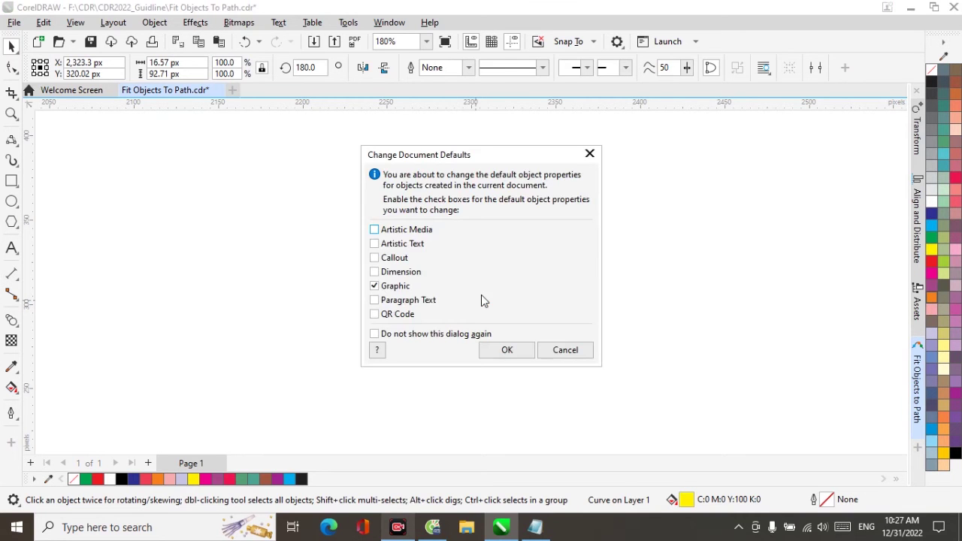
{"action": "left_click", "coordinate": [564, 349]}
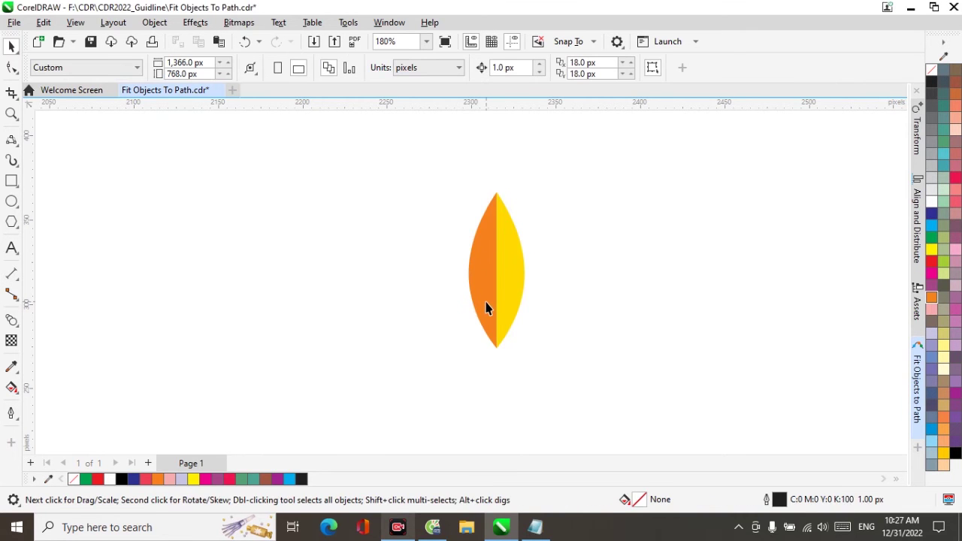
{"action": "left_click", "coordinate": [496, 316]}
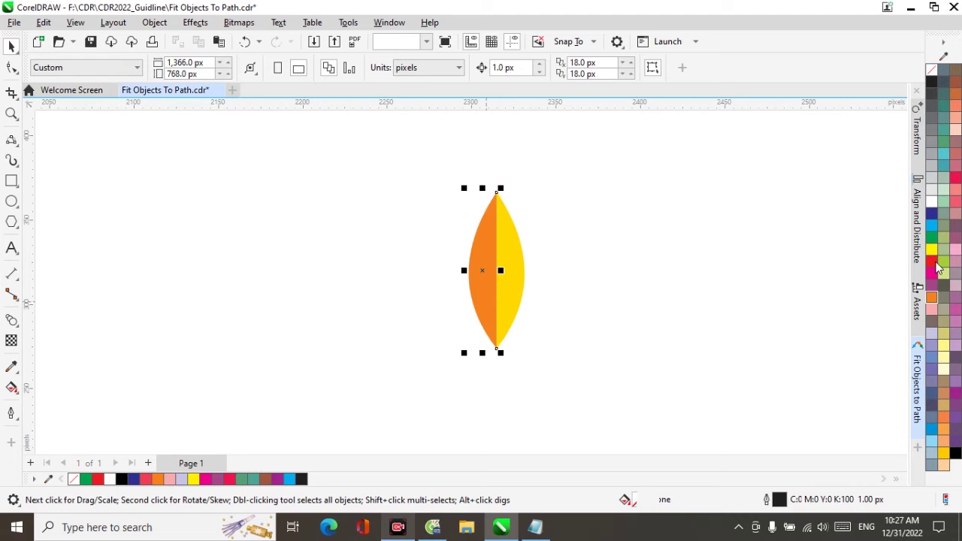
- Group the two leaf halves into one object
{"action": "left_click", "coordinate": [440, 220]}
{"action": "left_click_drag", "start_coordinate": [591, 383], "coordinate": [589, 387]}
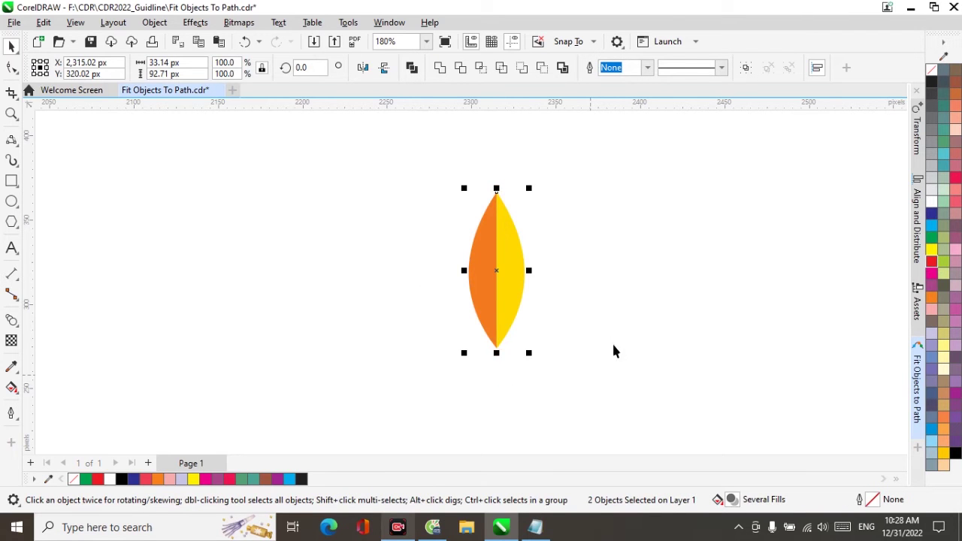
{"action": "left_click", "coordinate": [747, 69]}
- Move the leaf closer to the page at about X 1748 px, and place a level copy to its right at about X 2340 px
{"action": "scroll", "coordinate": [692, 215], "scroll_direction": "down", "scroll_amount": 2}
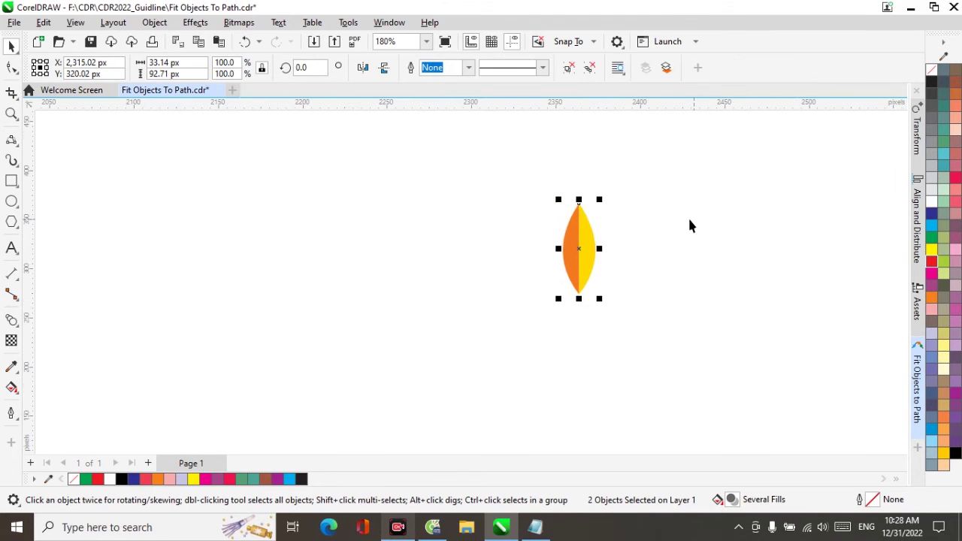
{"action": "scroll", "coordinate": [687, 218], "scroll_direction": "down", "scroll_amount": 3}
{"action": "scroll", "coordinate": [685, 221], "scroll_direction": "down", "scroll_amount": 1}
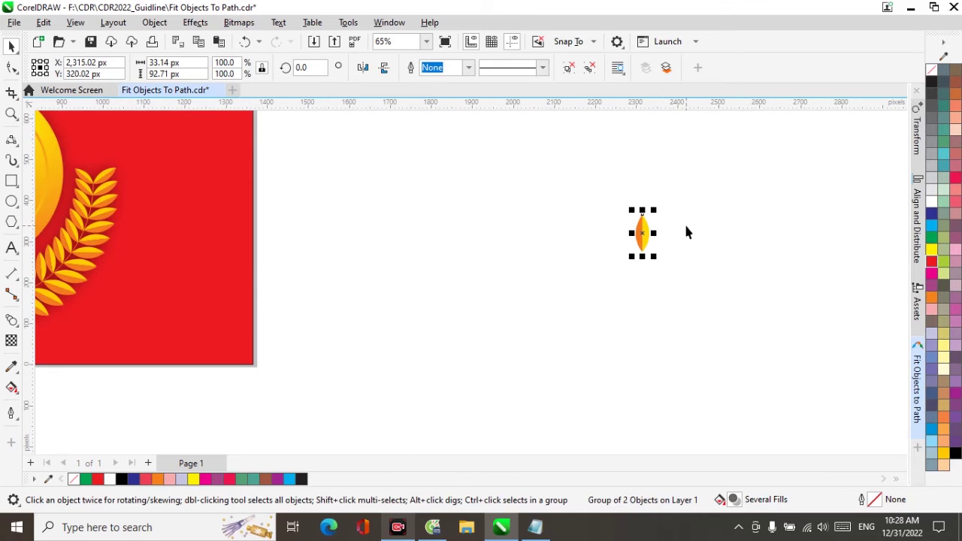
{"action": "left_click_drag", "start_coordinate": [649, 248], "coordinate": [426, 241]}
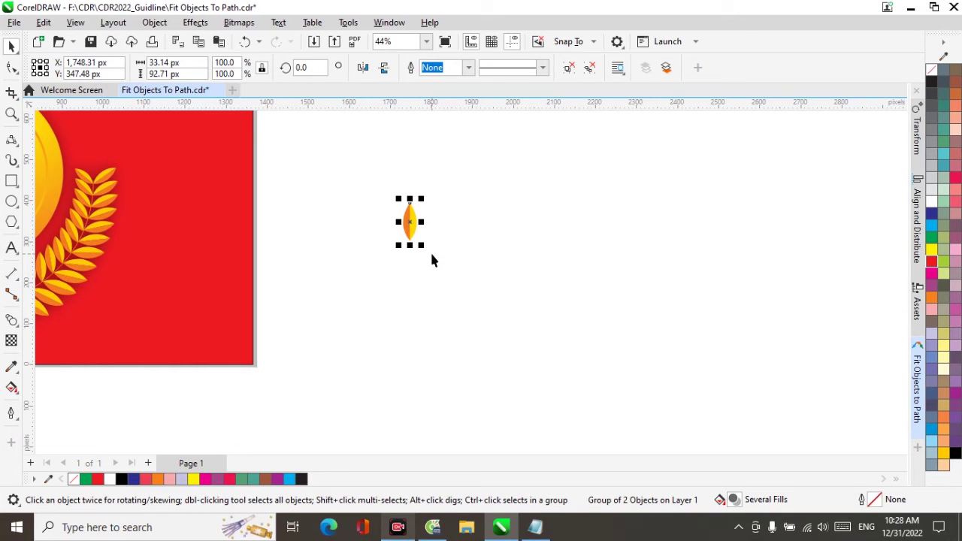
{"action": "left_click_drag", "start_coordinate": [412, 229], "coordinate": [652, 222]}
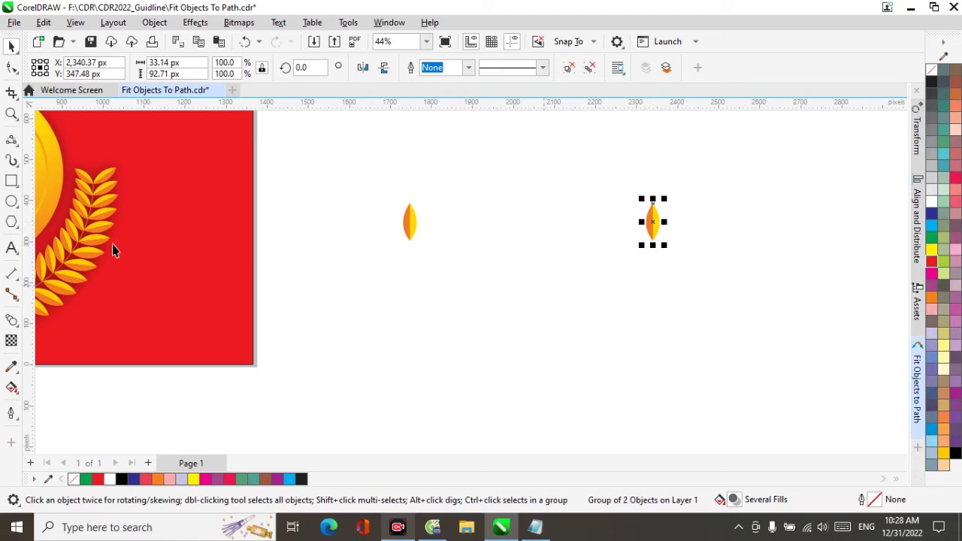
- Scale the copied leaf proportionally to 70%
{"action": "left_click", "coordinate": [262, 70]}
{"action": "double_click", "coordinate": [227, 66]}
{"action": "type", "text": "70"}
{"action": "key", "text": "Return"}
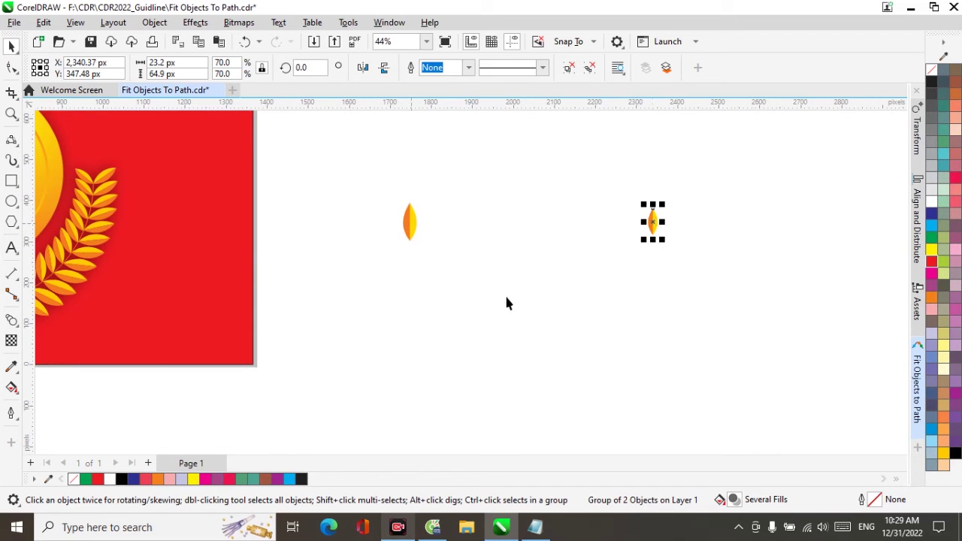
- Blend the large leaf into the small one with 13 steps
{"action": "left_click", "coordinate": [12, 322]}
{"action": "left_click_drag", "start_coordinate": [408, 229], "coordinate": [640, 238]}
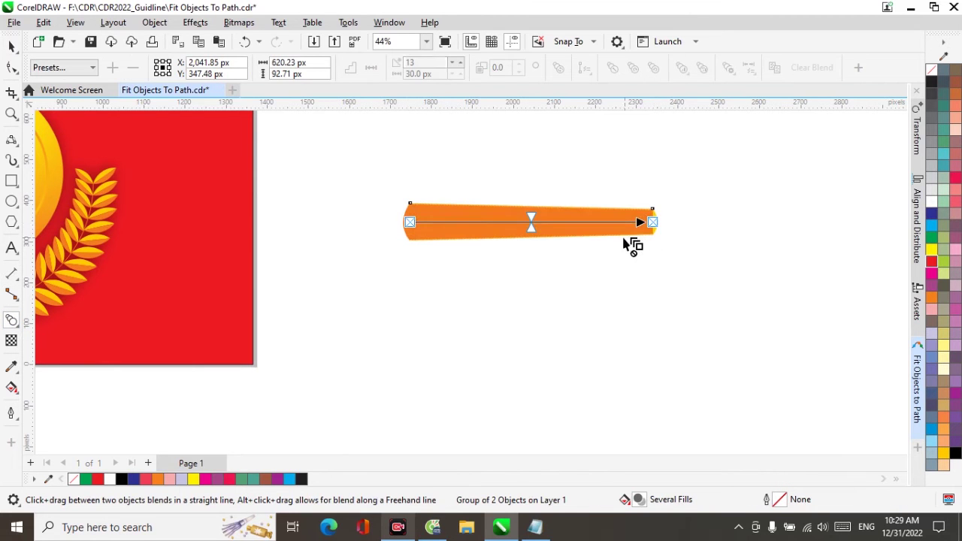
{"action": "left_click", "coordinate": [417, 62]}
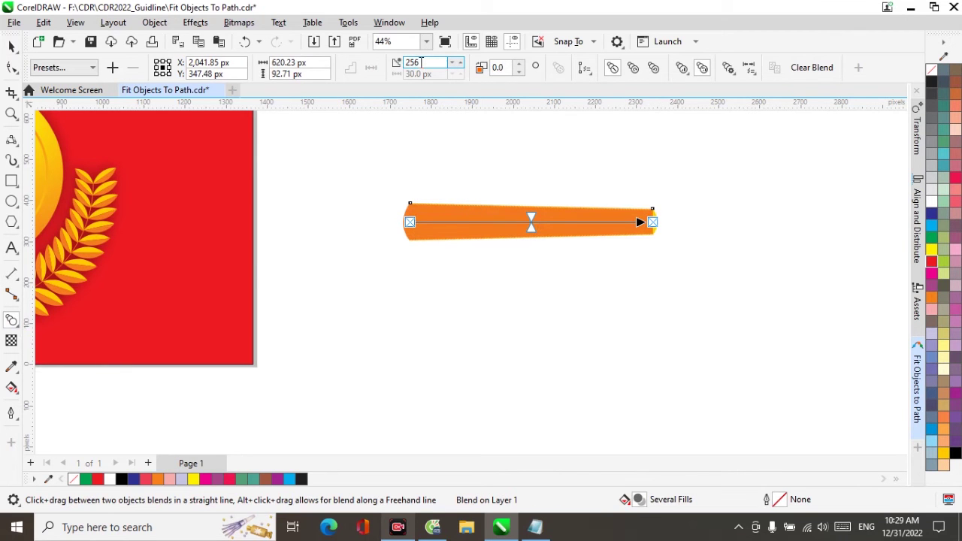
{"action": "double_click", "coordinate": [421, 62]}
{"action": "type", "text": "13"}
{"action": "key", "text": "Return"}
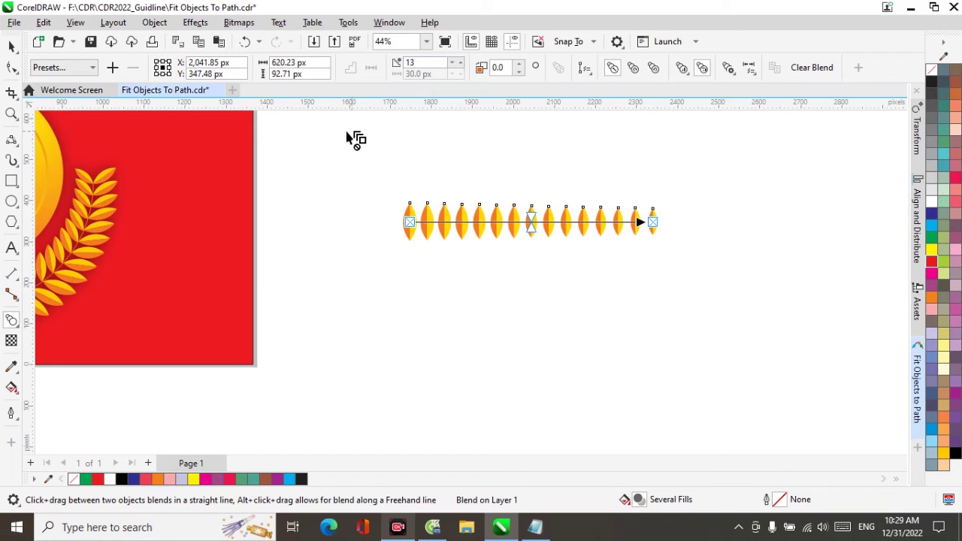
- Break the leaf blend apart into separate objects
{"action": "left_click", "coordinate": [159, 25]}
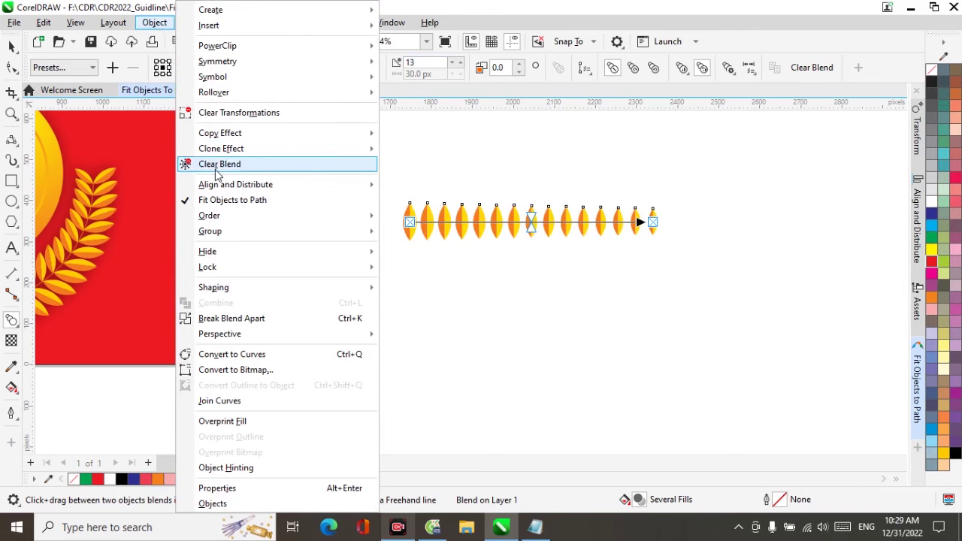
{"action": "left_click", "coordinate": [242, 323]}
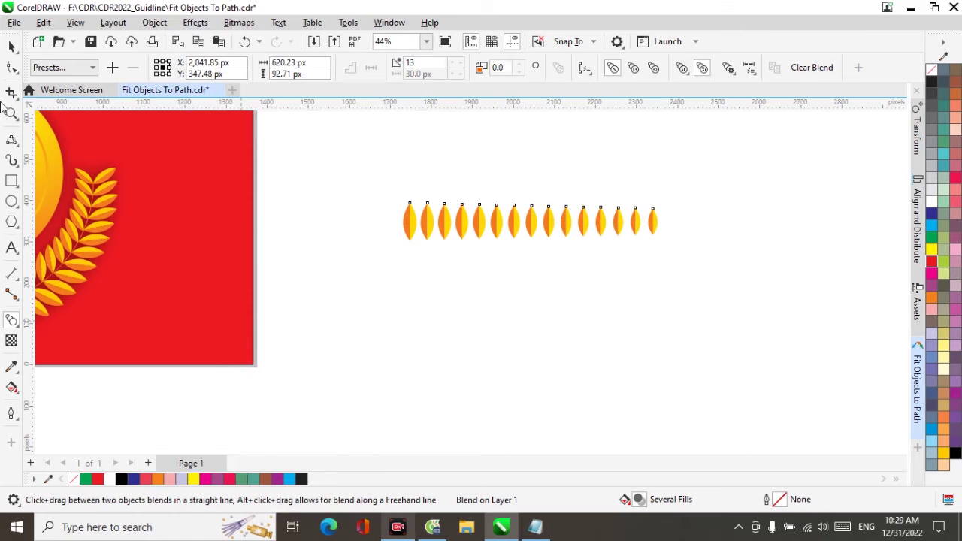
{"action": "left_click", "coordinate": [11, 48]}
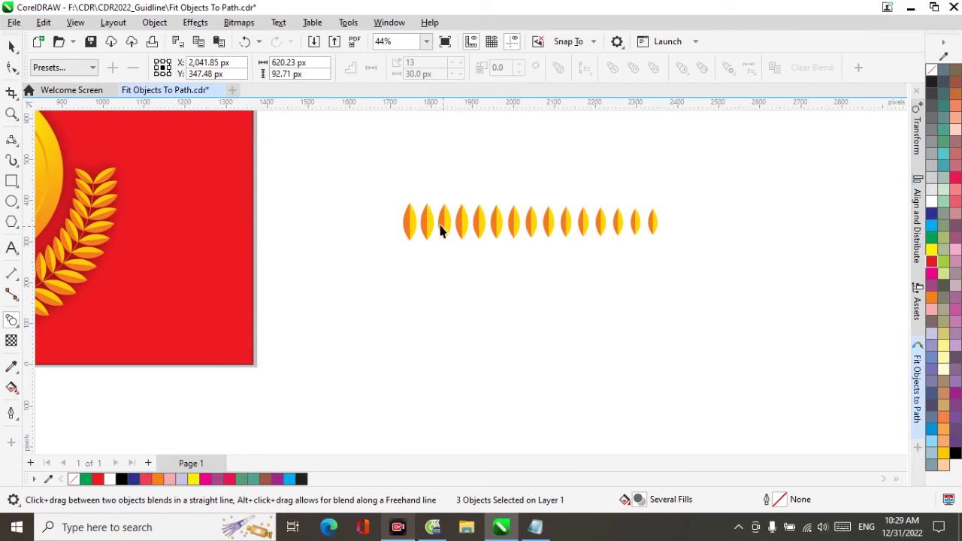
- Ungroup the in-between leaves of the blended row so that every leaf is a separate object
{"action": "key", "text": "Escape"}
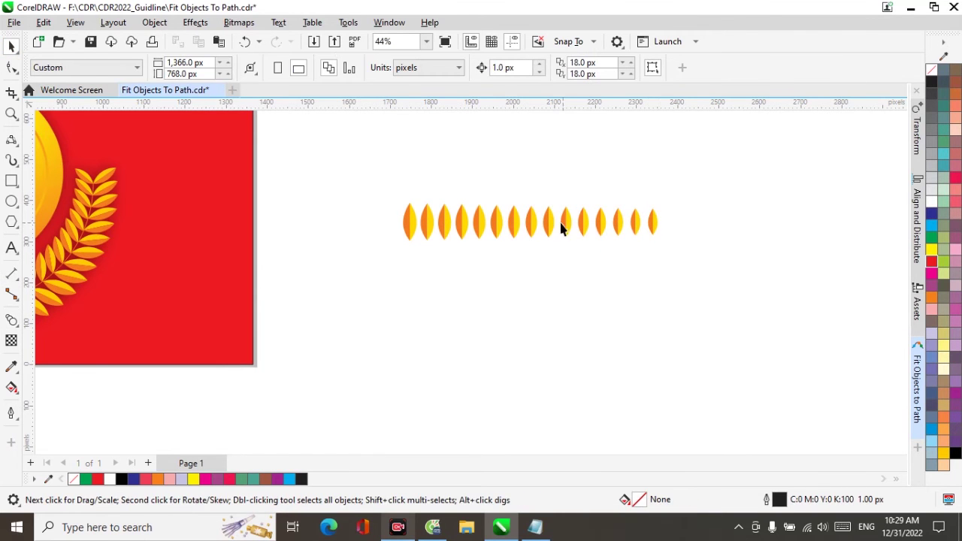
{"action": "left_click", "coordinate": [472, 220]}
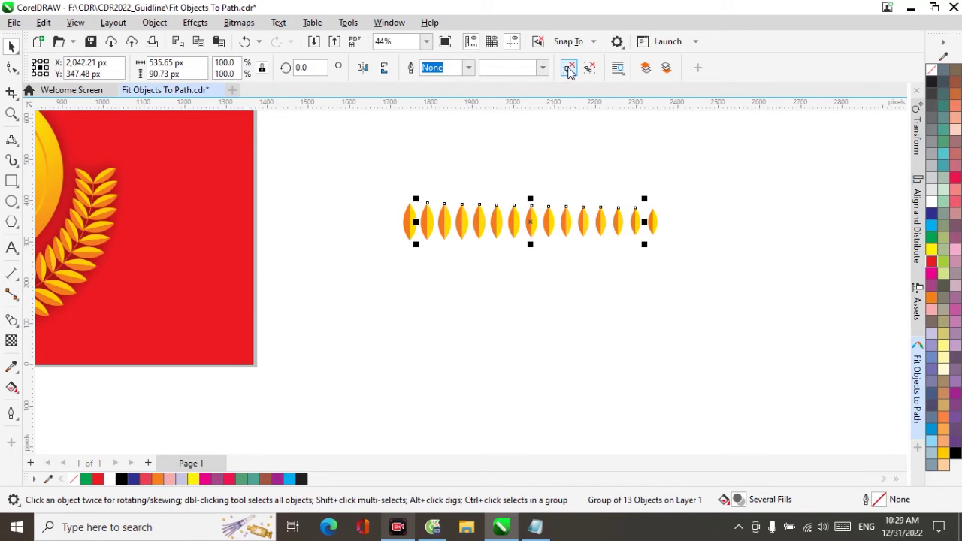
{"action": "key", "text": "ctrl+u"}
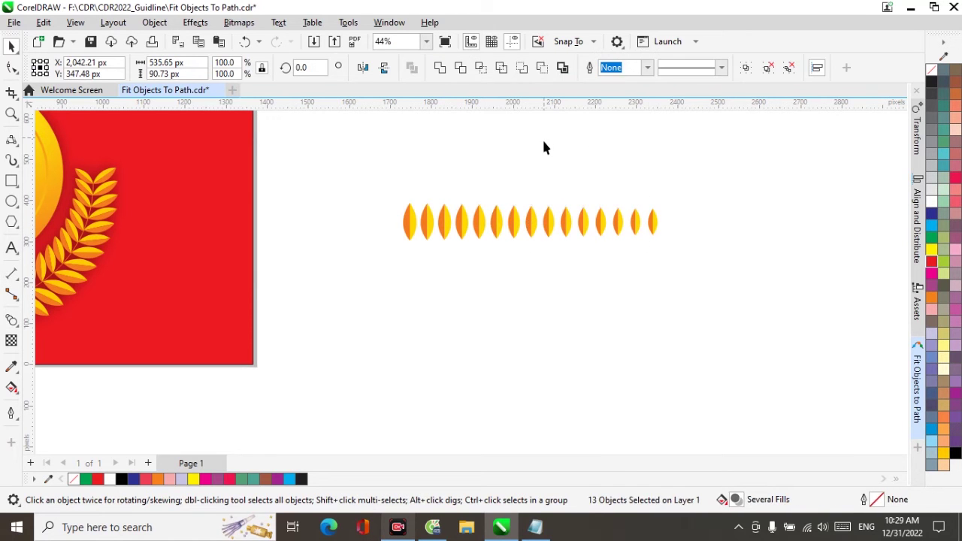
{"action": "left_click", "coordinate": [542, 149]}
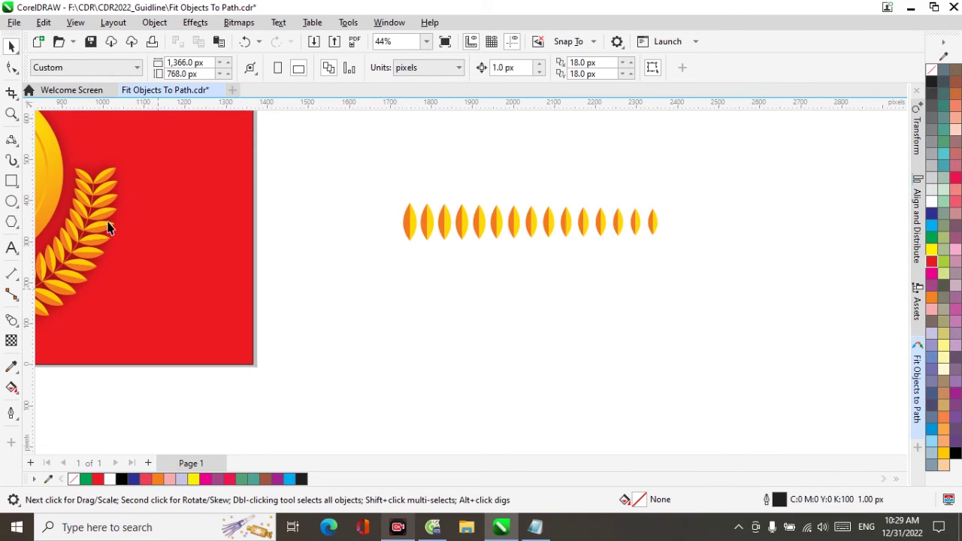
- Place a copy of the whole leaf row directly above the original at about Y 467 px
{"action": "left_click_drag", "start_coordinate": [148, 256], "coordinate": [303, 260]}
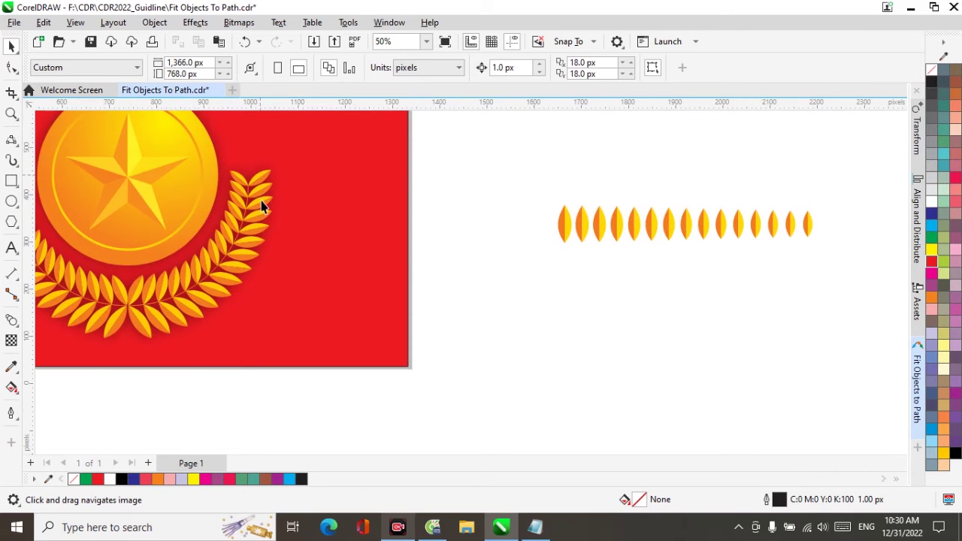
{"action": "scroll", "coordinate": [188, 316], "scroll_direction": "up", "scroll_amount": 1}
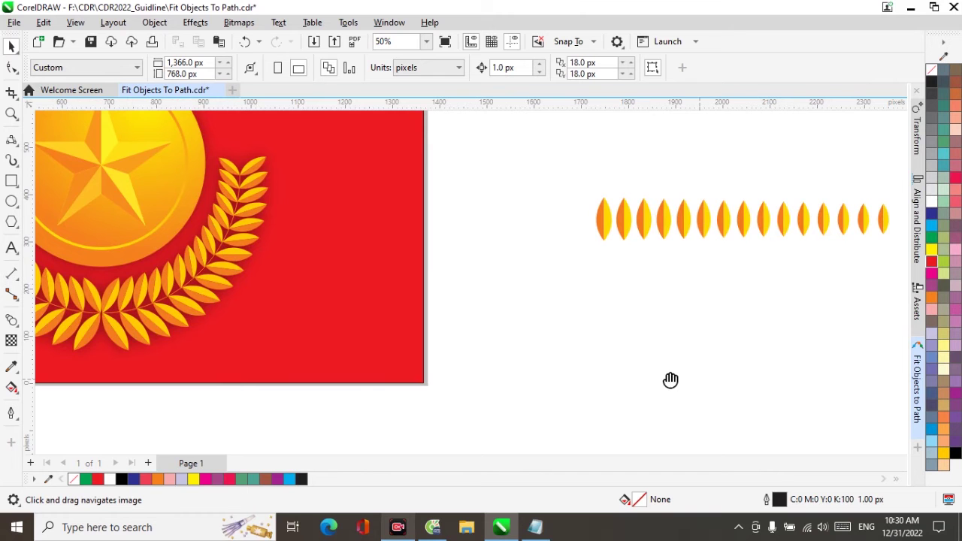
{"action": "left_click_drag", "start_coordinate": [702, 339], "coordinate": [599, 361]}
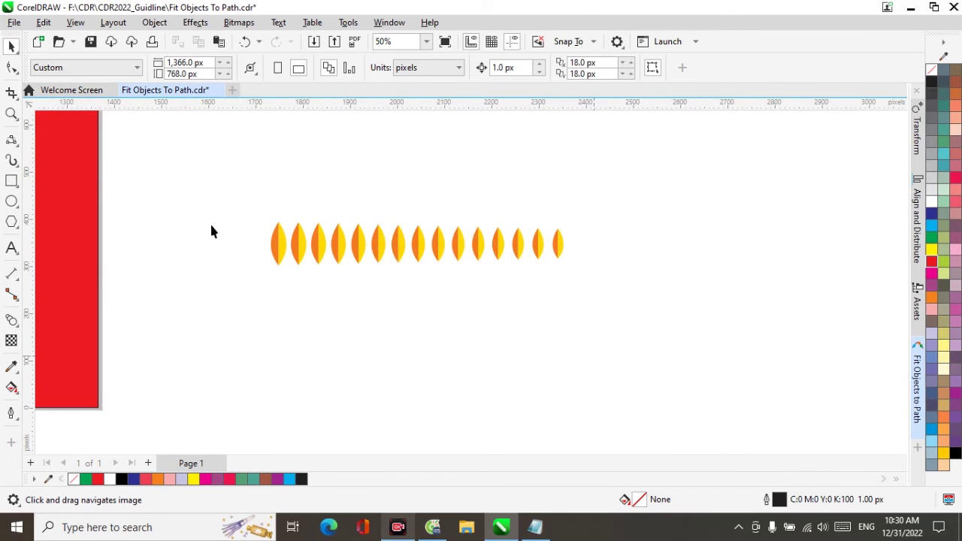
{"action": "key", "text": "space"}
{"action": "left_click_drag", "start_coordinate": [417, 225], "coordinate": [419, 188]}
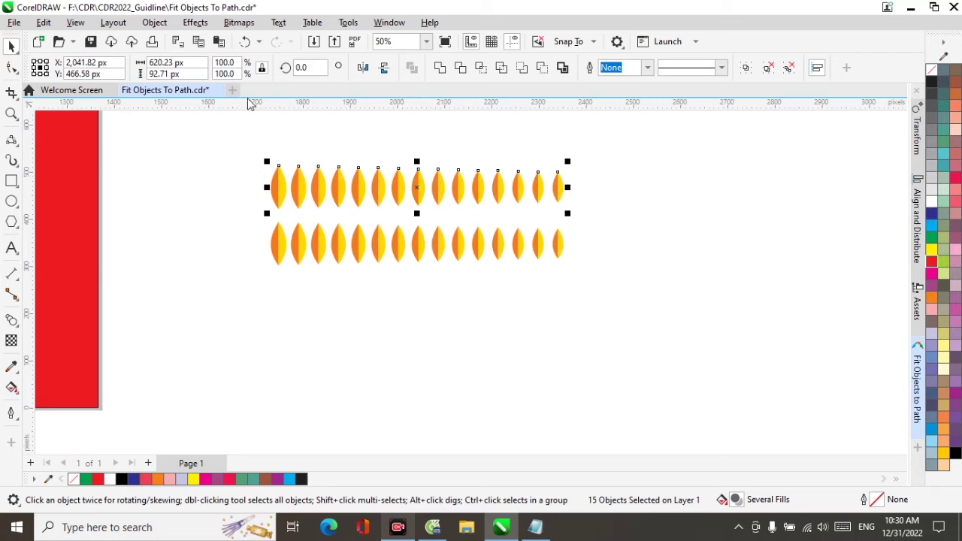
- Scale the upper leaf row proportionally to 85%
{"action": "left_click", "coordinate": [225, 62]}
{"action": "type", "text": "85"}
{"action": "key", "text": "Return"}
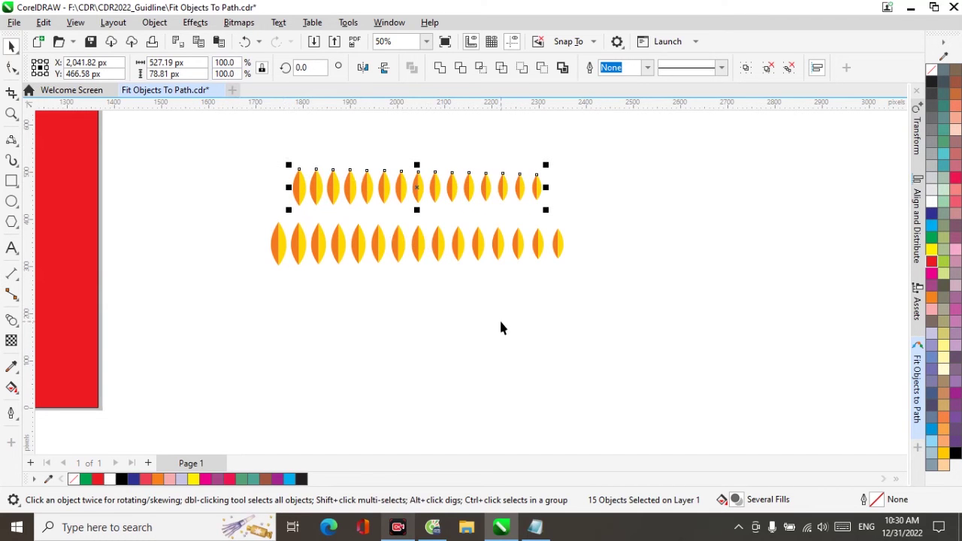
- Draw a circle about 564 px in diameter to the lower right of the two leaf rows
{"action": "scroll", "coordinate": [499, 318], "scroll_direction": "down", "scroll_amount": 3}
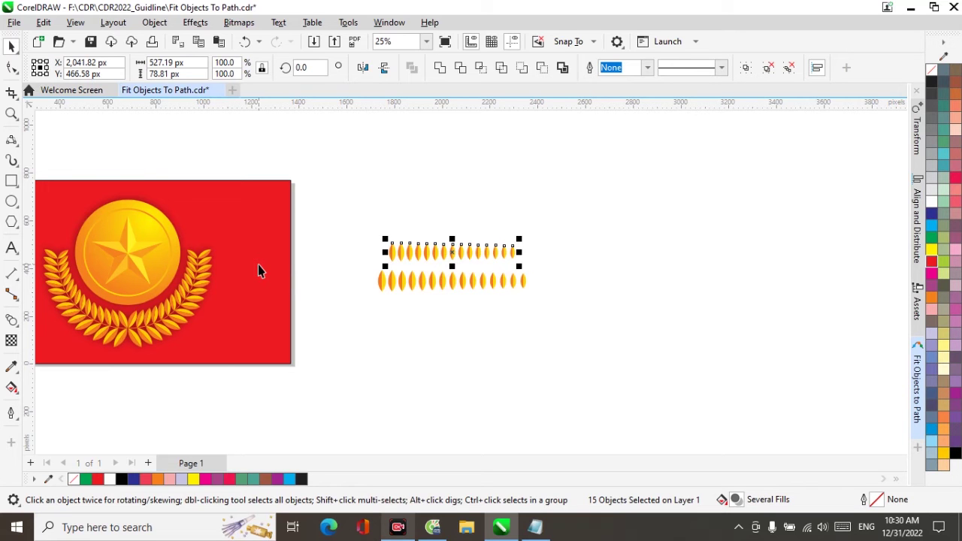
{"action": "left_click", "coordinate": [11, 201]}
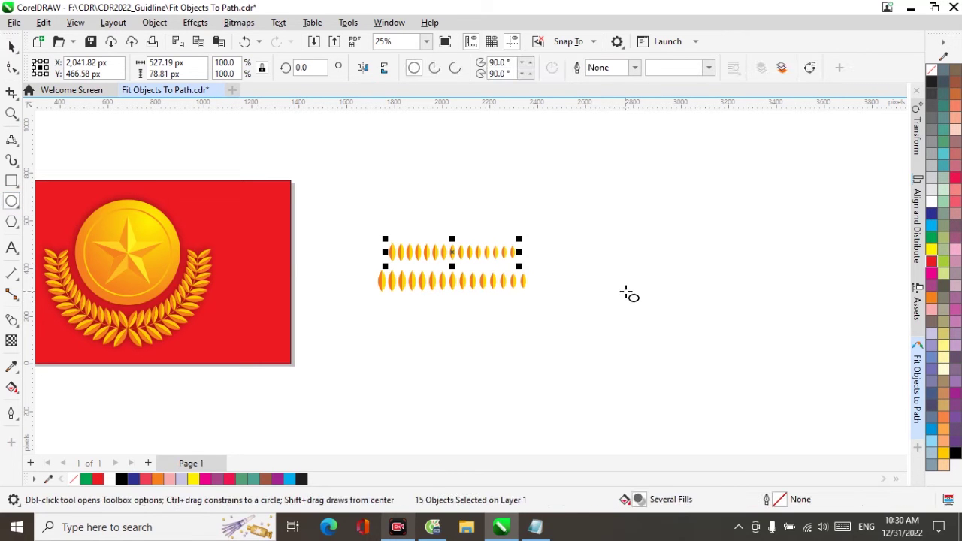
{"action": "left_click_drag", "start_coordinate": [569, 270], "coordinate": [708, 402]}
{"action": "key", "text": "space"}
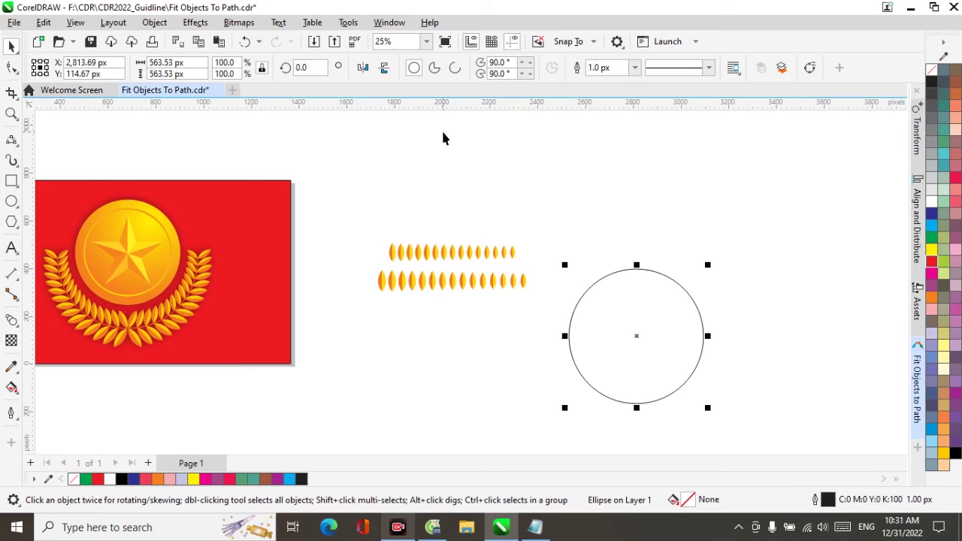
- Turn the circle into an open arc with a starting angle of 180° and an ending angle of 270°
{"action": "left_click", "coordinate": [513, 64]}
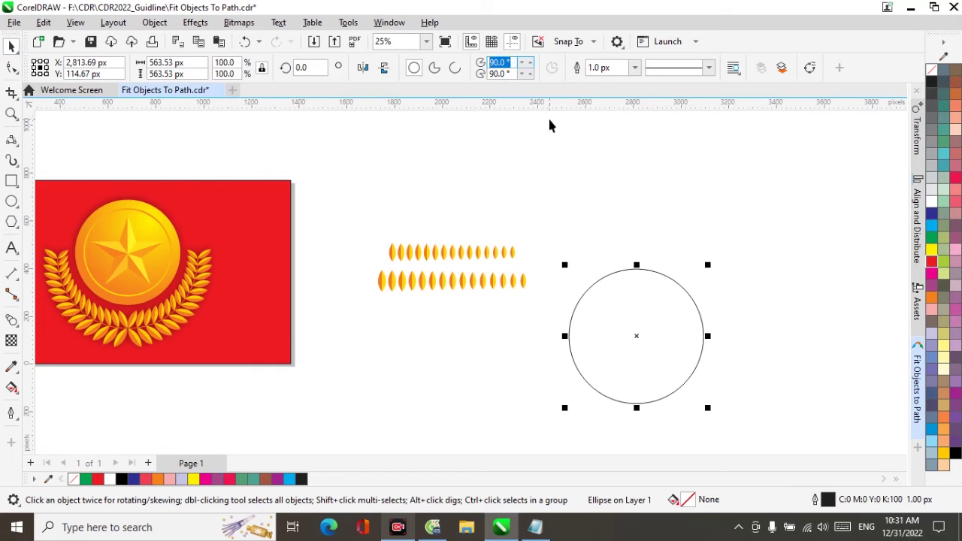
{"action": "type", "text": "2"}
{"action": "left_click", "coordinate": [512, 63]}
{"action": "type", "text": "180"}
{"action": "left_click", "coordinate": [497, 72]}
{"action": "type", "text": "270"}
{"action": "key", "text": "Return"}
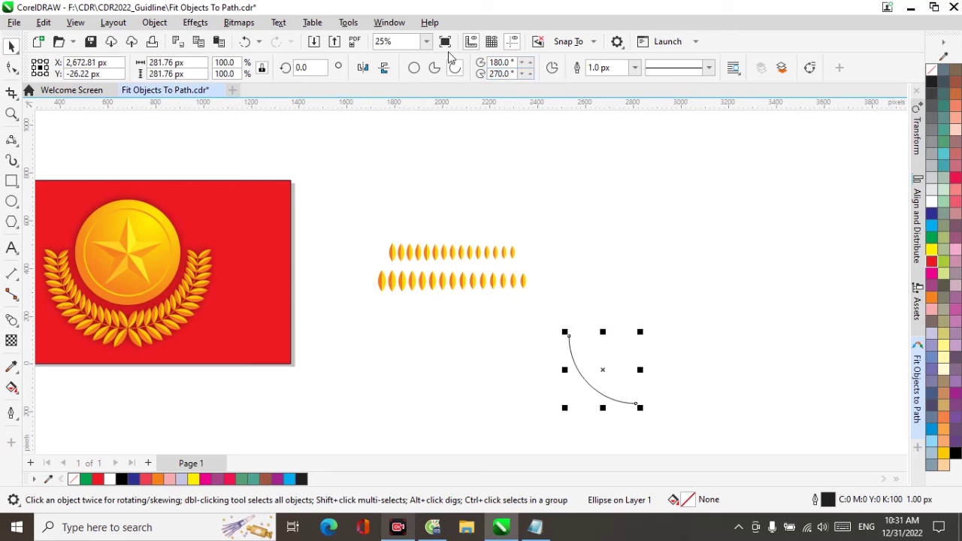
{"action": "left_click", "coordinate": [644, 285]}
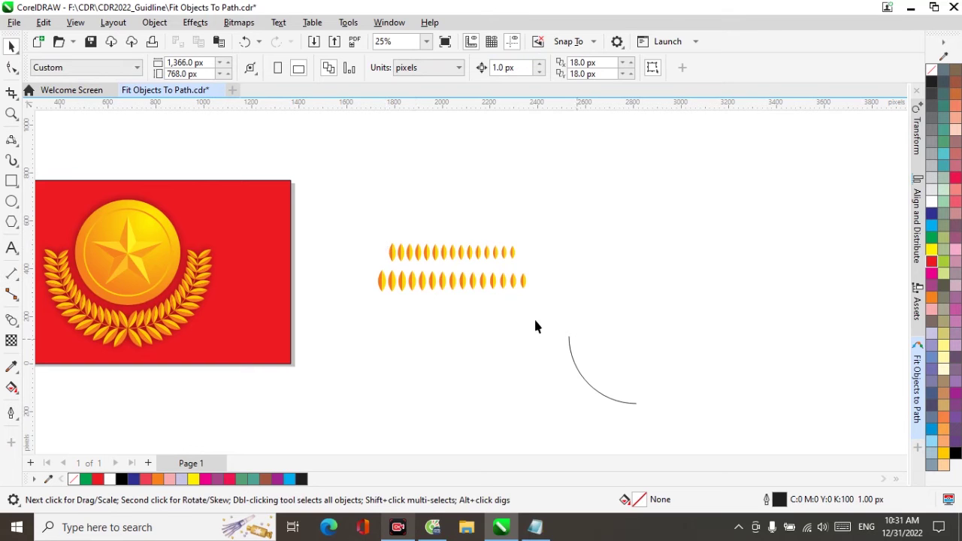
- Give the arc a 4 px outline in orange
{"action": "left_click", "coordinate": [572, 363]}
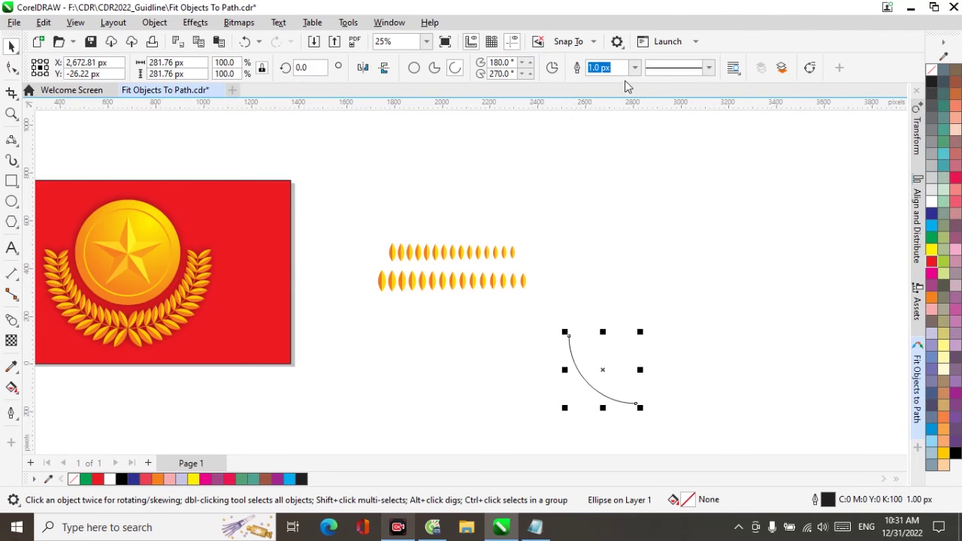
{"action": "left_click", "coordinate": [635, 68]}
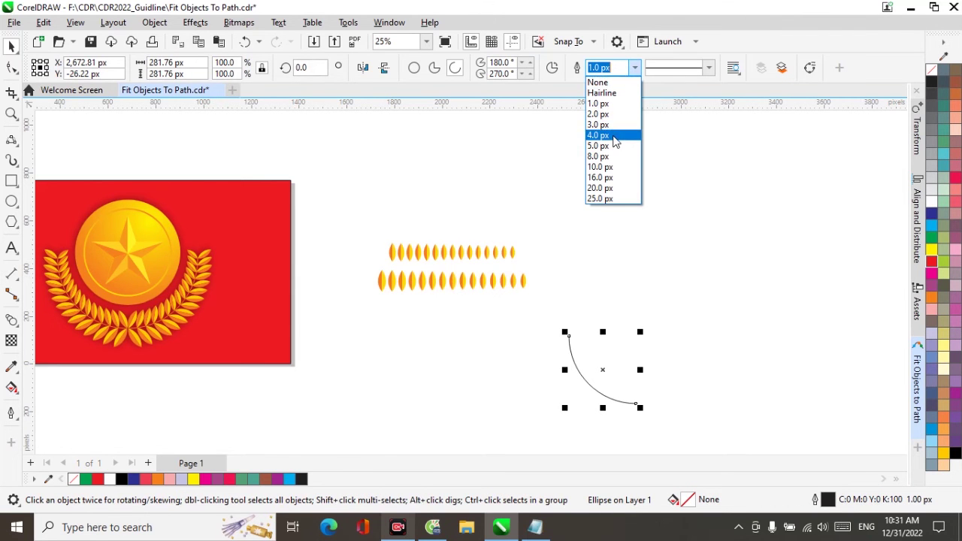
{"action": "left_click", "coordinate": [614, 136]}
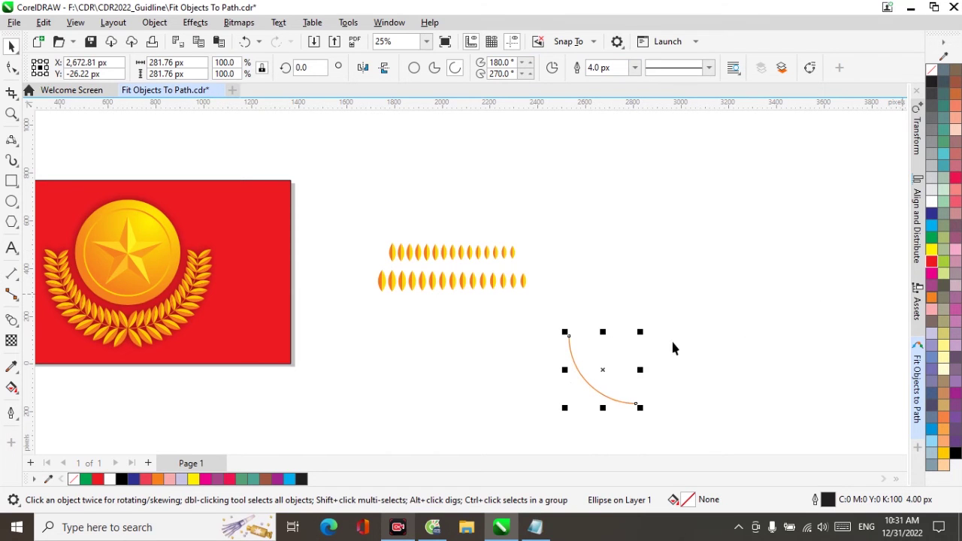
{"action": "left_click", "coordinate": [721, 307]}
- Move the smaller leaf row just above the arc, at about X 2778 and Y 225 px, and open the Fit Objects to Path settings
{"action": "left_click_drag", "start_coordinate": [373, 227], "coordinate": [534, 262]}
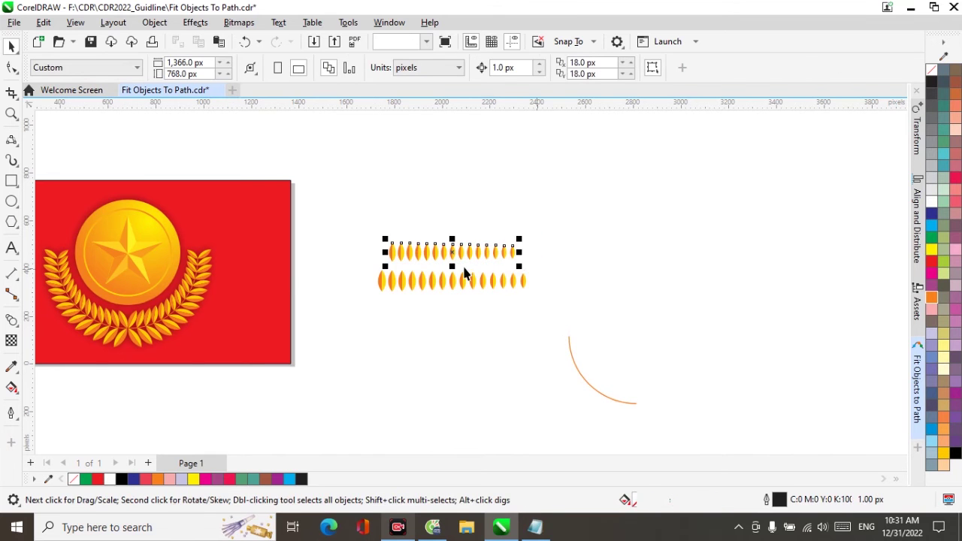
{"action": "left_click_drag", "start_coordinate": [454, 252], "coordinate": [630, 331]}
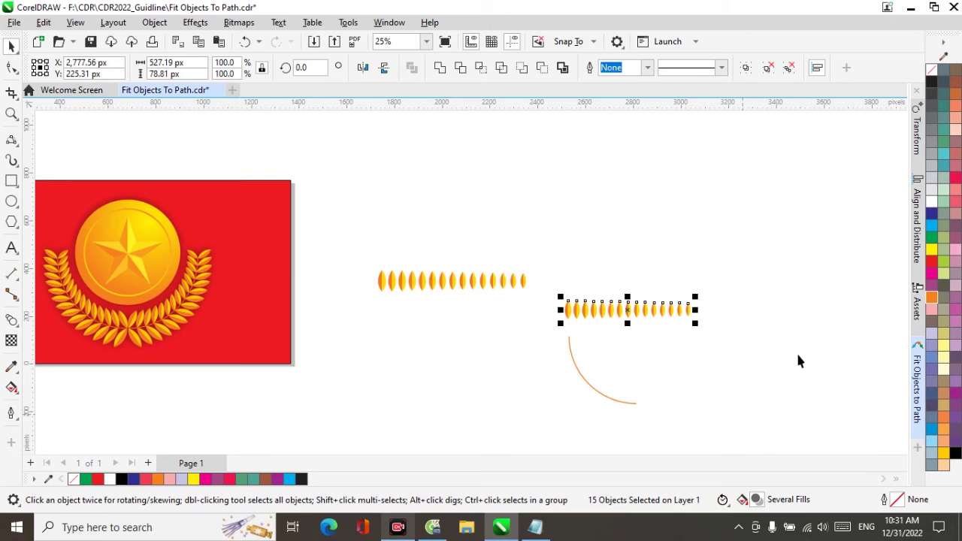
{"action": "left_click", "coordinate": [162, 23]}
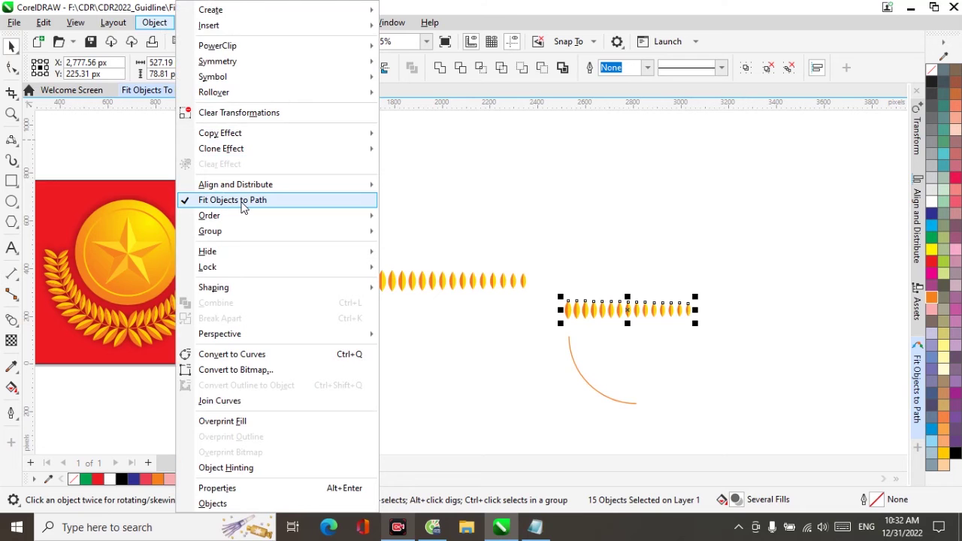
{"action": "left_click", "coordinate": [917, 367]}
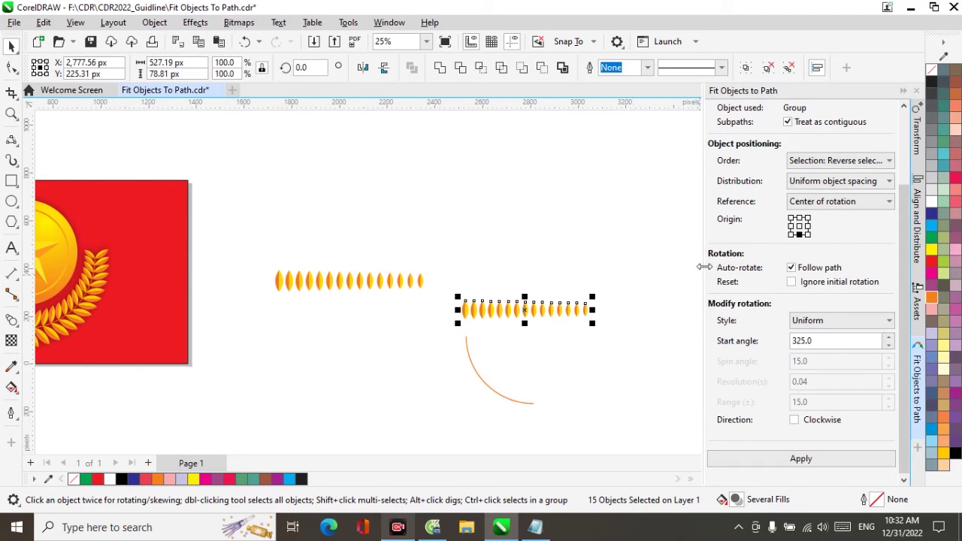
- Configure Fit Objects to Path with the Progressive rotation style, a start angle of 15 and the top-centre origin
{"action": "left_click_drag", "start_coordinate": [897, 170], "coordinate": [898, 134]}
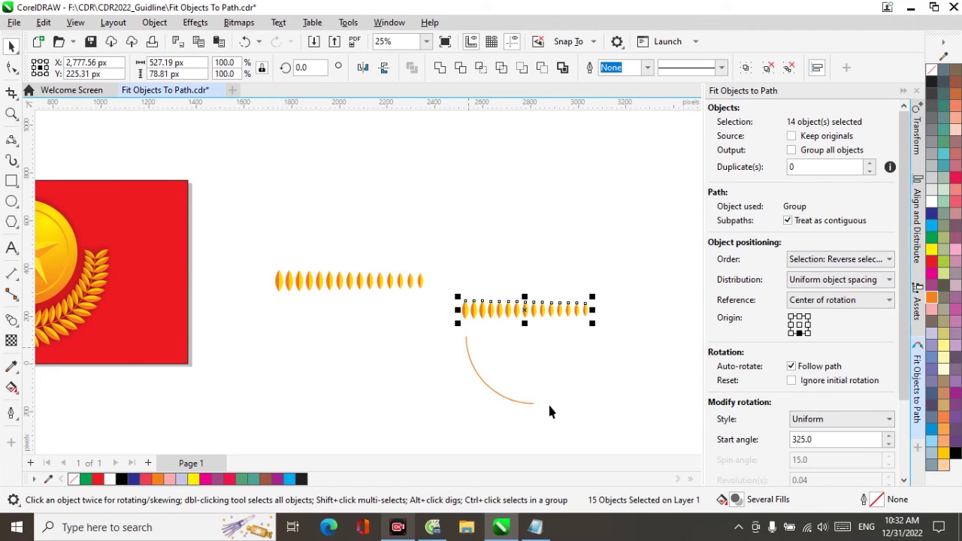
{"action": "left_click_drag", "start_coordinate": [903, 340], "coordinate": [903, 406]}
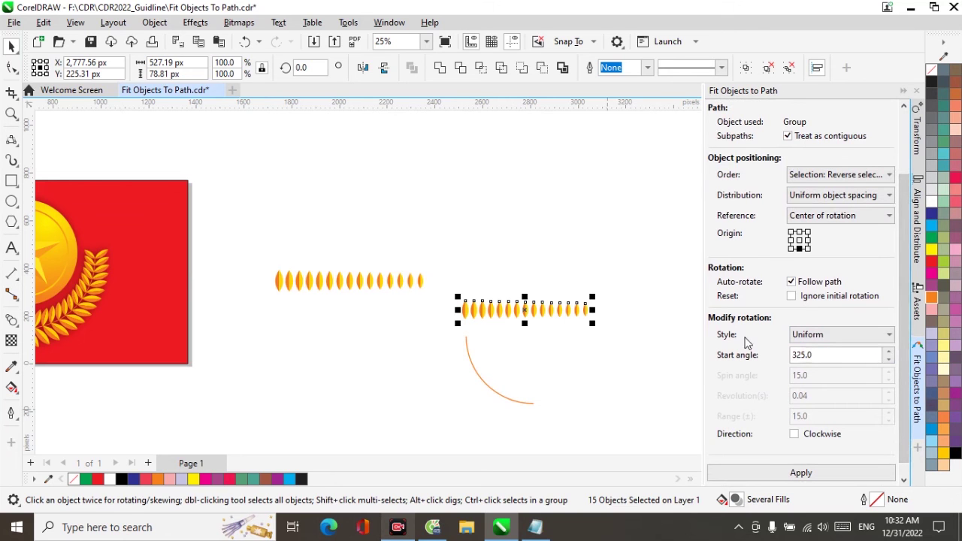
{"action": "left_click", "coordinate": [890, 337]}
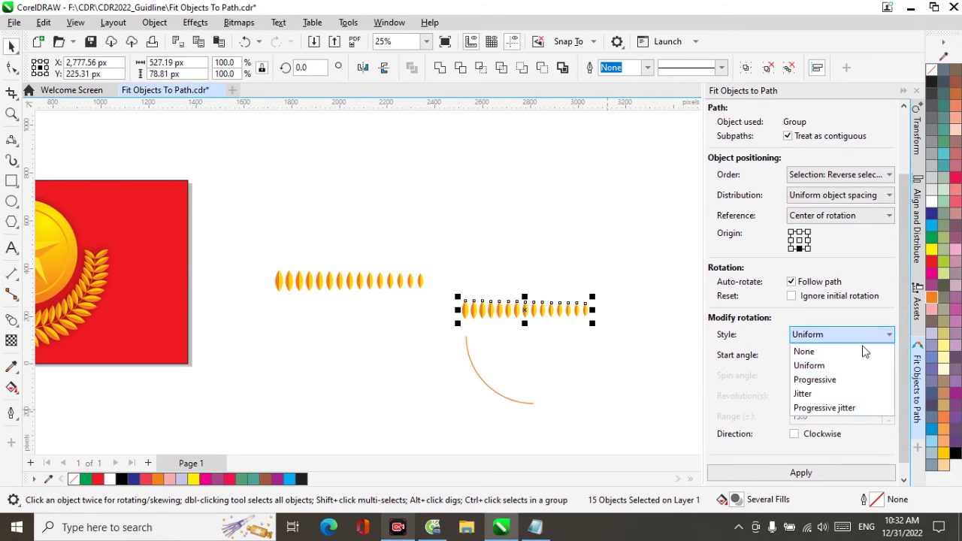
{"action": "left_click", "coordinate": [820, 382]}
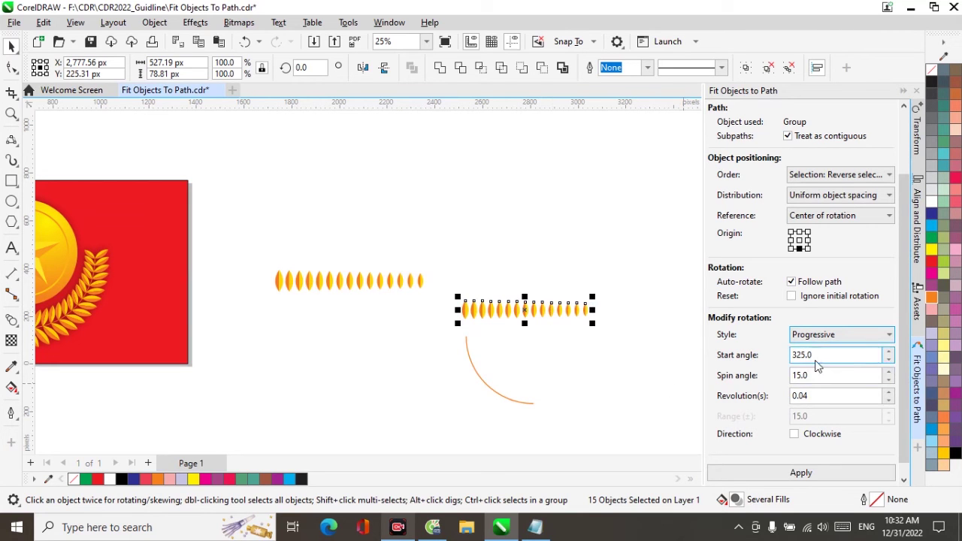
{"action": "left_click_drag", "start_coordinate": [818, 357], "coordinate": [767, 356]}
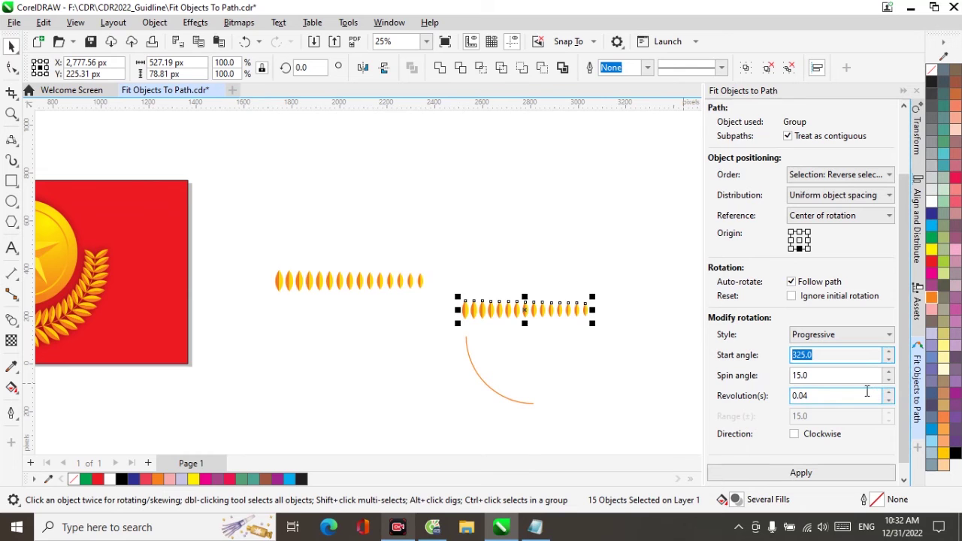
{"action": "type", "text": "15"}
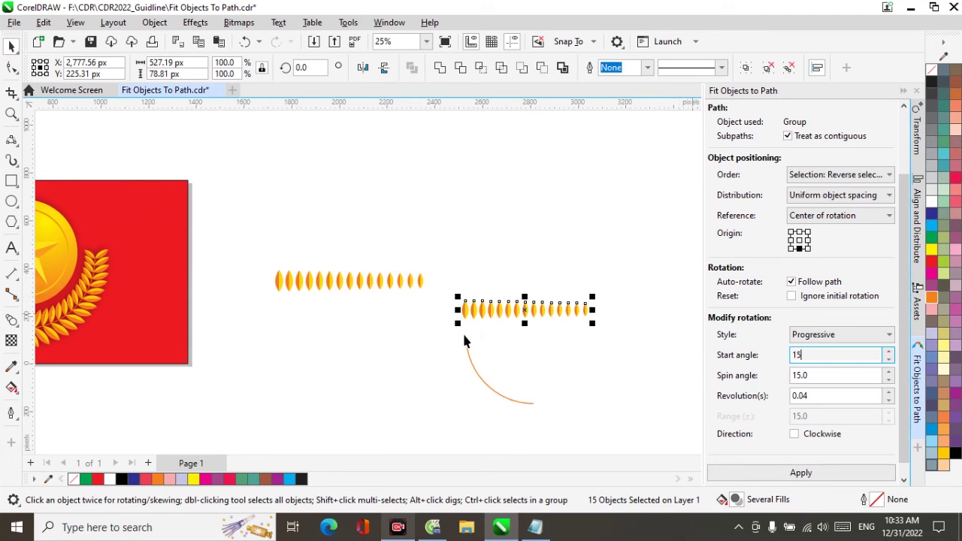
{"action": "left_click", "coordinate": [800, 233]}
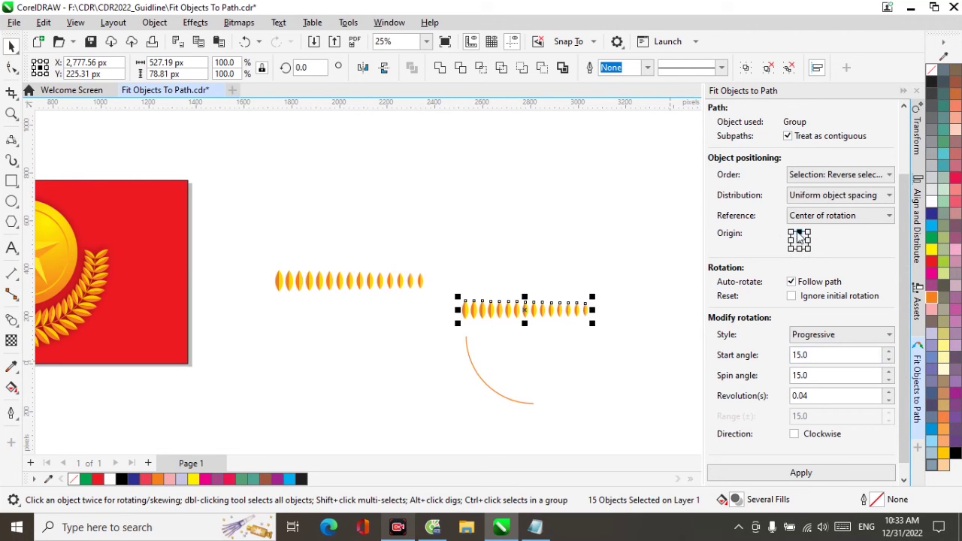
- Fit the smaller leaf row to the orange arc, with the arc included in the selection as the path
{"action": "left_click", "coordinate": [809, 475]}
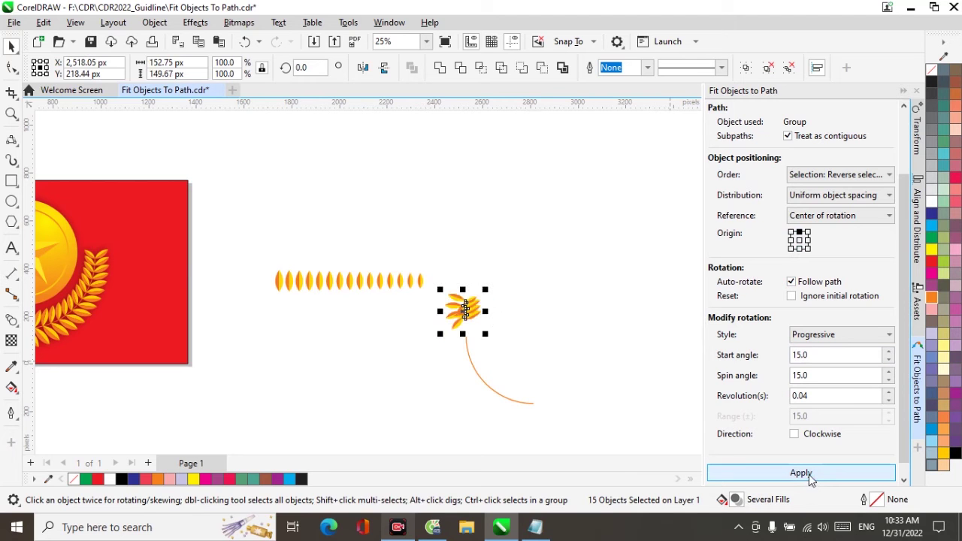
{"action": "key", "text": "ctrl+z"}
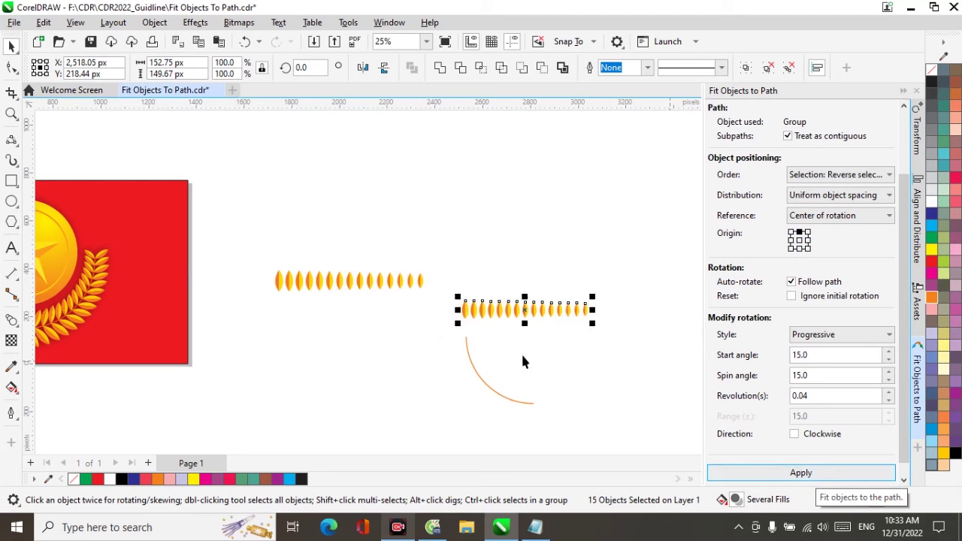
{"action": "left_click", "coordinate": [503, 399], "text": "shift"}
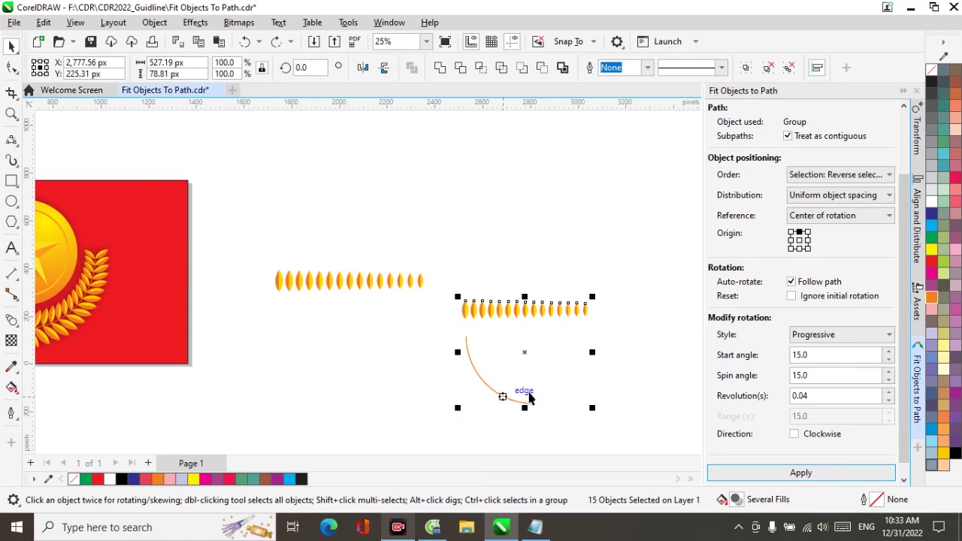
{"action": "left_click", "coordinate": [815, 476]}
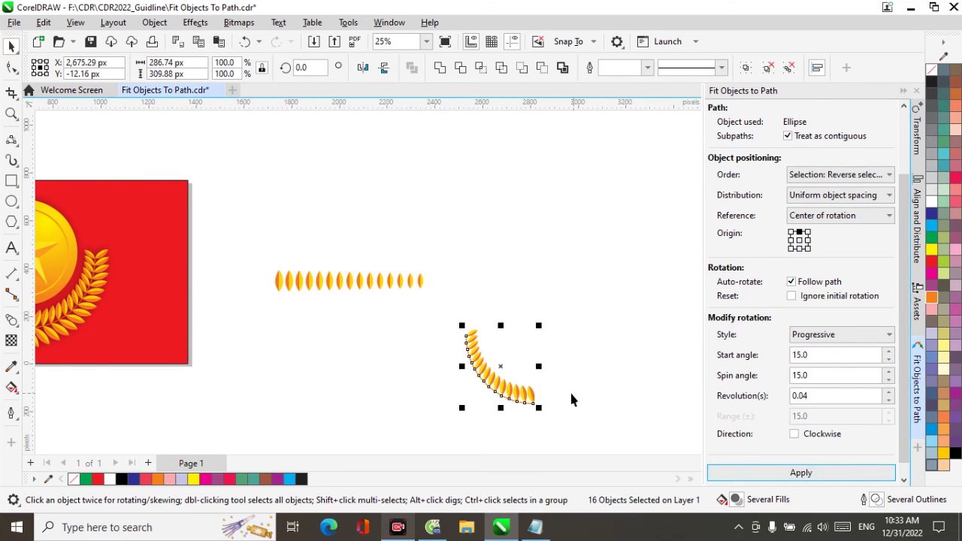
{"action": "left_click", "coordinate": [564, 432]}
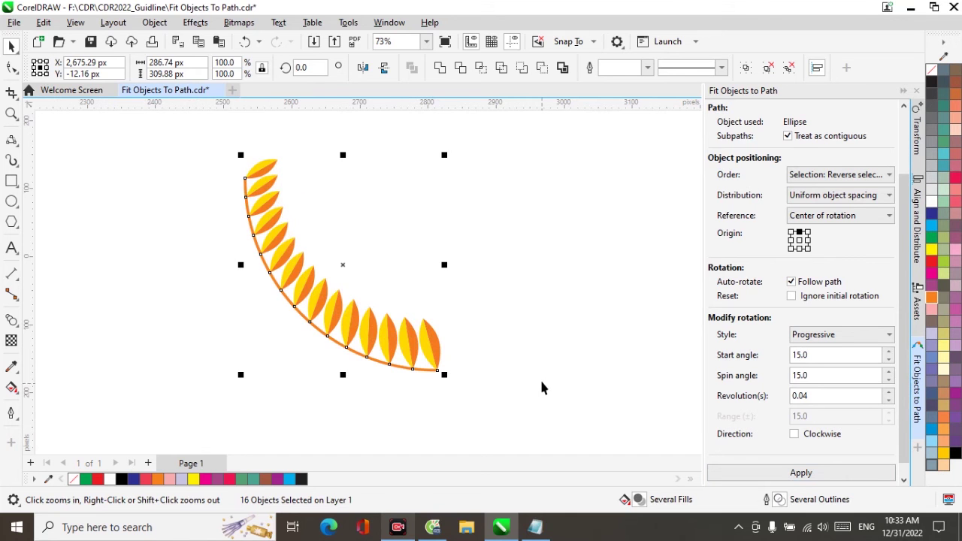
{"action": "scroll", "coordinate": [540, 378], "scroll_direction": "down", "scroll_amount": 2}
{"action": "scroll", "coordinate": [401, 347], "scroll_direction": "down", "scroll_amount": 1}
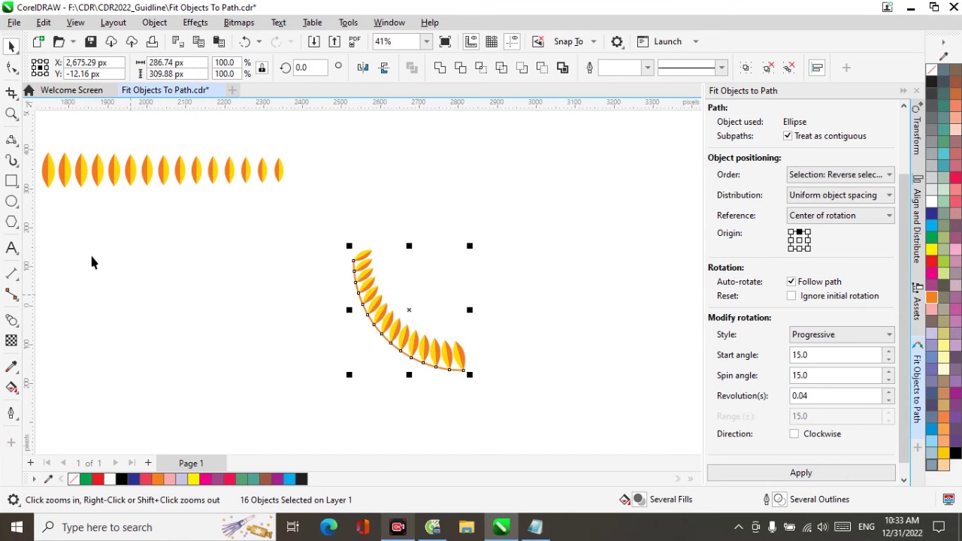
- Select the larger leaf row with the arc and set Fit Objects to Path to the bottom-centre origin and Uniform rotation style
{"action": "left_click_drag", "start_coordinate": [158, 272], "coordinate": [238, 300]}
{"action": "left_click_drag", "start_coordinate": [96, 155], "coordinate": [393, 246]}
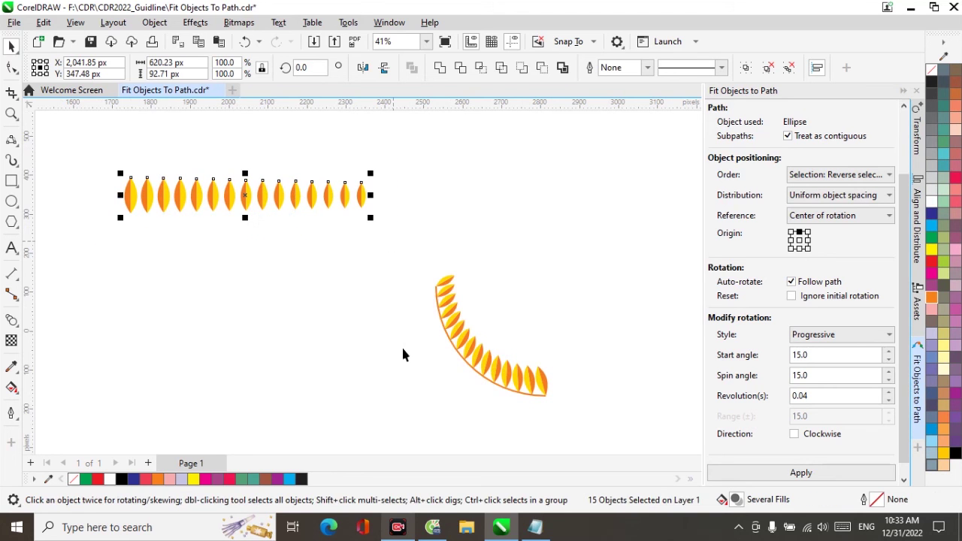
{"action": "left_click", "coordinate": [524, 398], "text": "shift"}
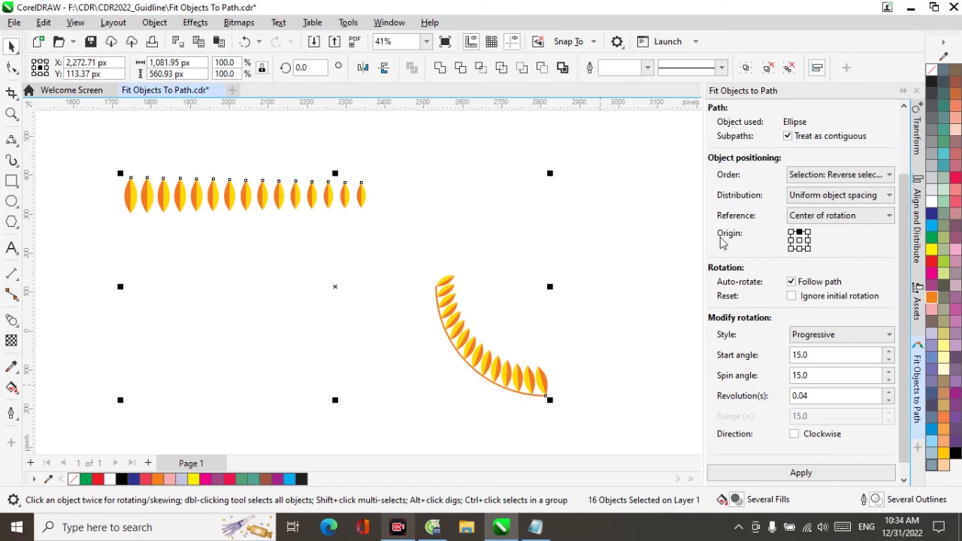
{"action": "left_click", "coordinate": [800, 249]}
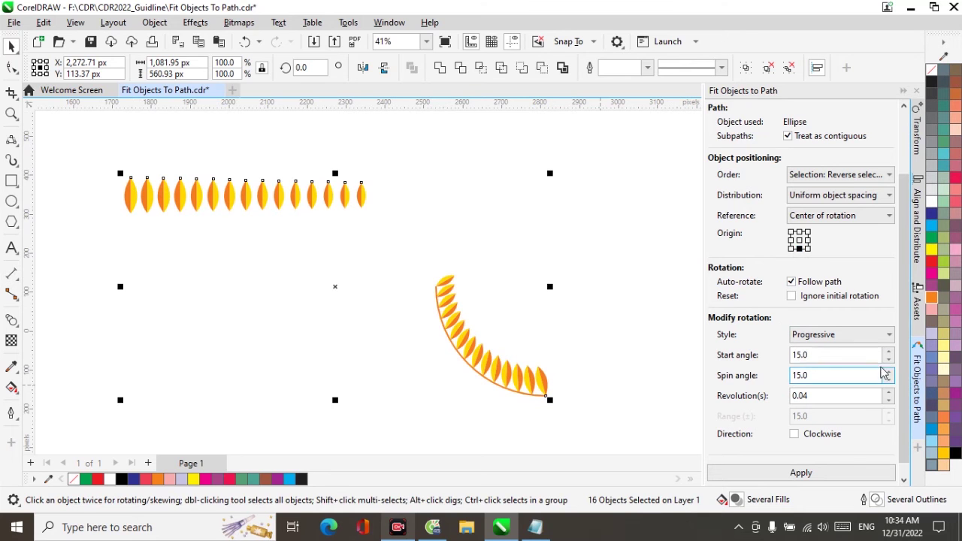
{"action": "left_click", "coordinate": [891, 335]}
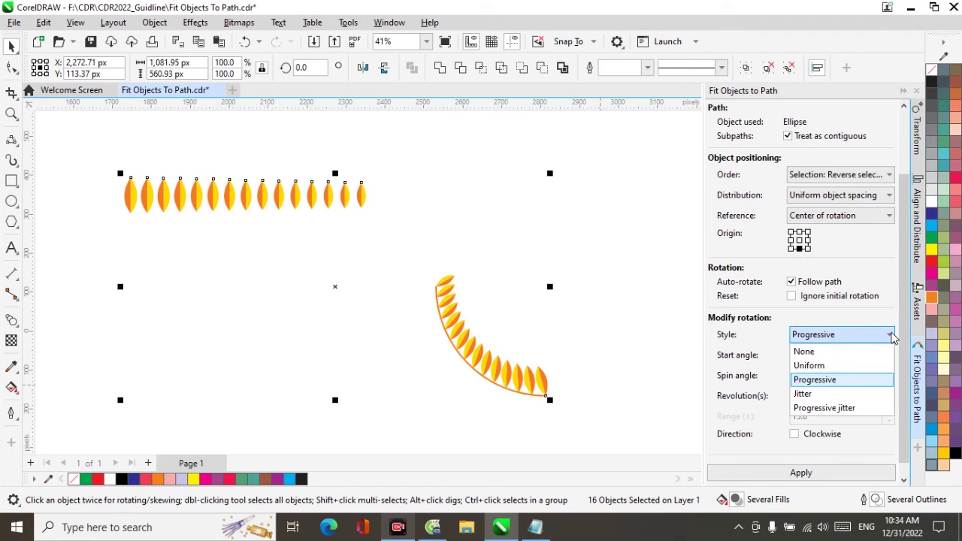
{"action": "left_click", "coordinate": [809, 366]}
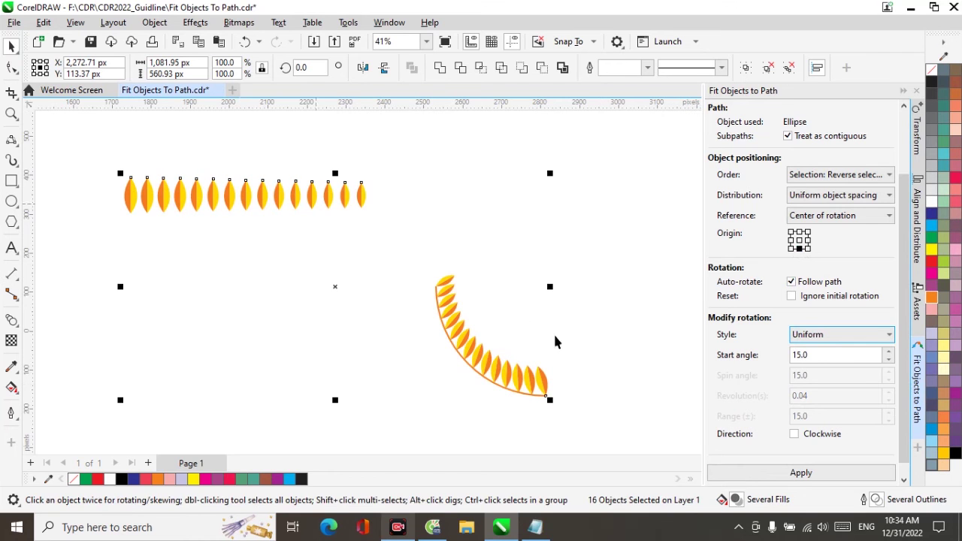
- Set the start angle to -35 and fit the larger leaf row to the outer side of the arc
{"action": "left_click_drag", "start_coordinate": [827, 355], "coordinate": [777, 354]}
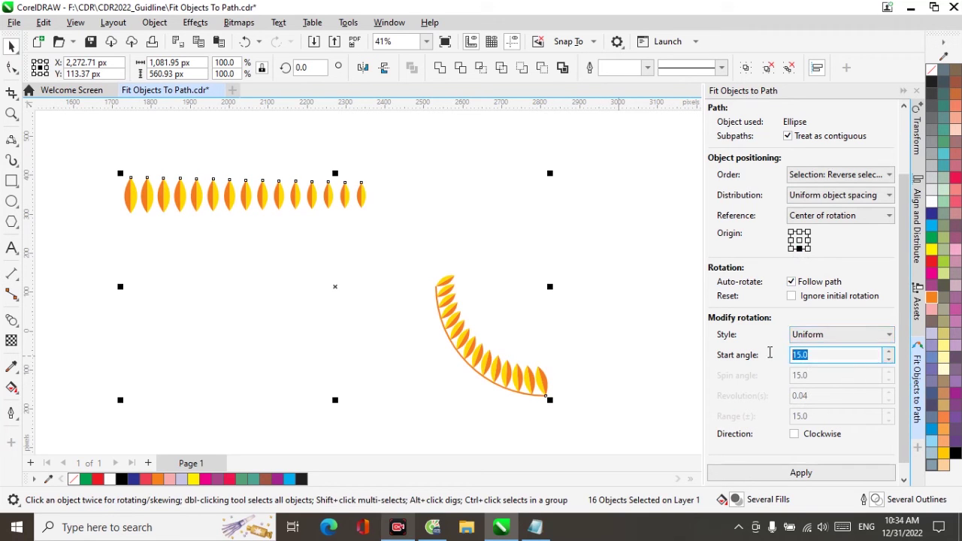
{"action": "type", "text": "35"}
{"action": "left_click", "coordinate": [794, 355]}
{"action": "type", "text": "-"}
{"action": "left_click", "coordinate": [814, 473]}
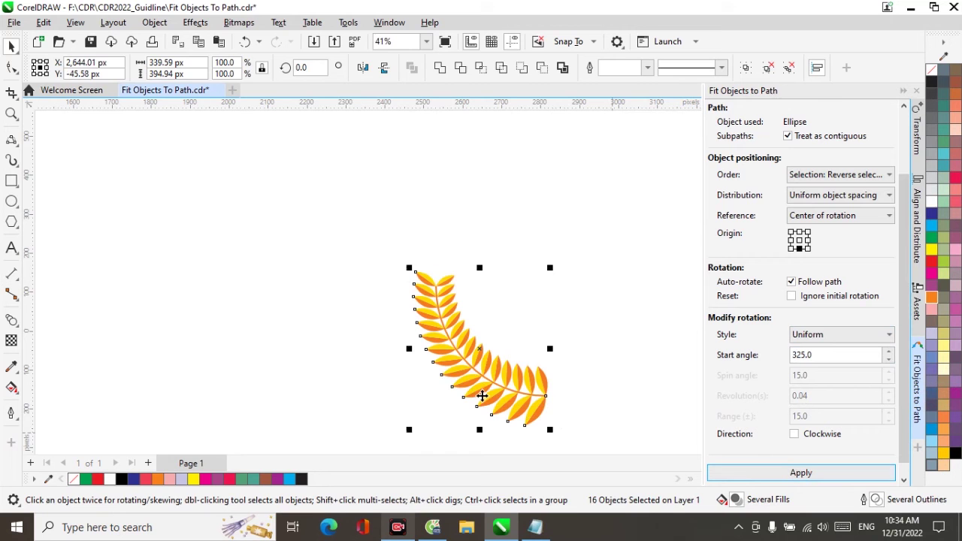
{"action": "left_click", "coordinate": [631, 399]}
- Create a horizontally mirrored copy of the whole leaf branch on its right side to complete the wreath
{"action": "scroll", "coordinate": [632, 399], "scroll_direction": "down", "scroll_amount": 2}
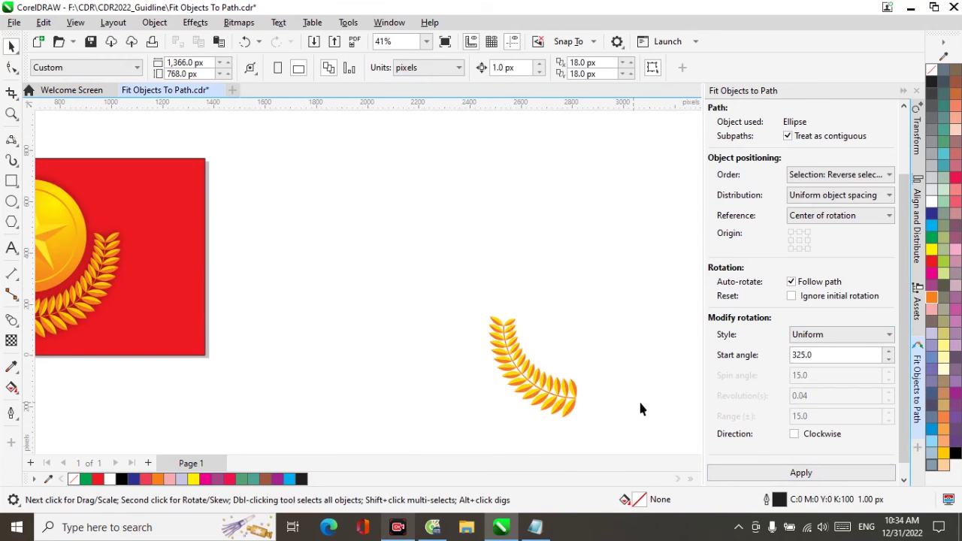
{"action": "left_click_drag", "start_coordinate": [640, 404], "coordinate": [434, 369]}
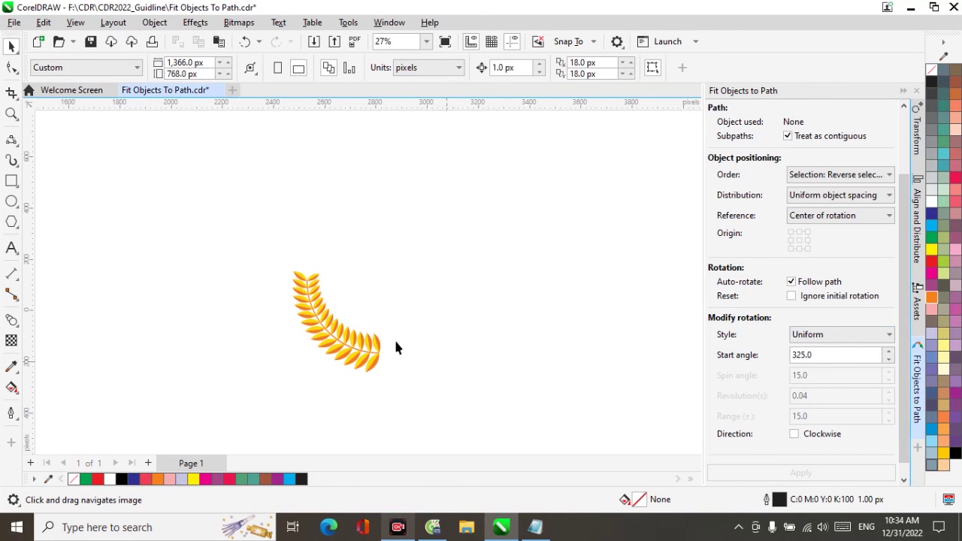
{"action": "left_click_drag", "start_coordinate": [262, 252], "coordinate": [413, 400]}
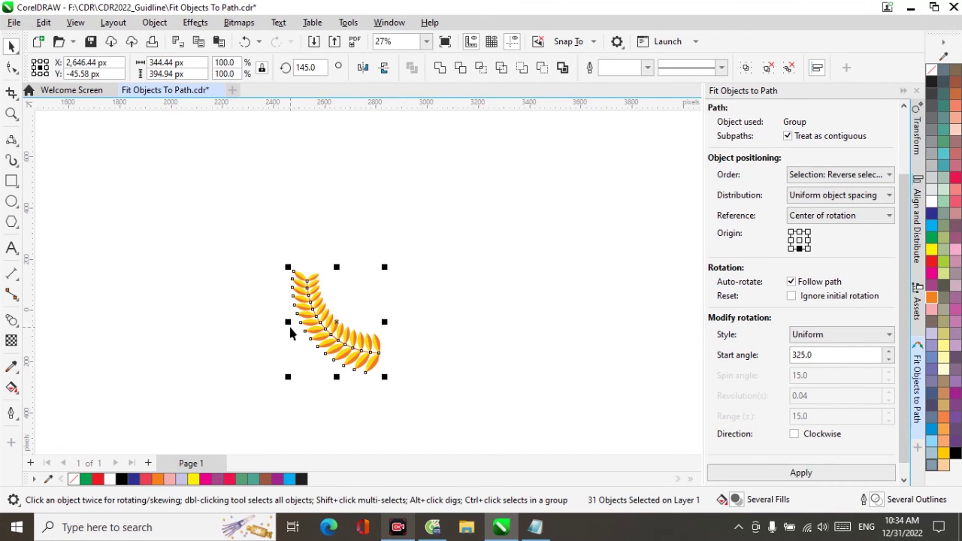
{"action": "left_click_drag", "start_coordinate": [288, 321], "coordinate": [483, 352]}
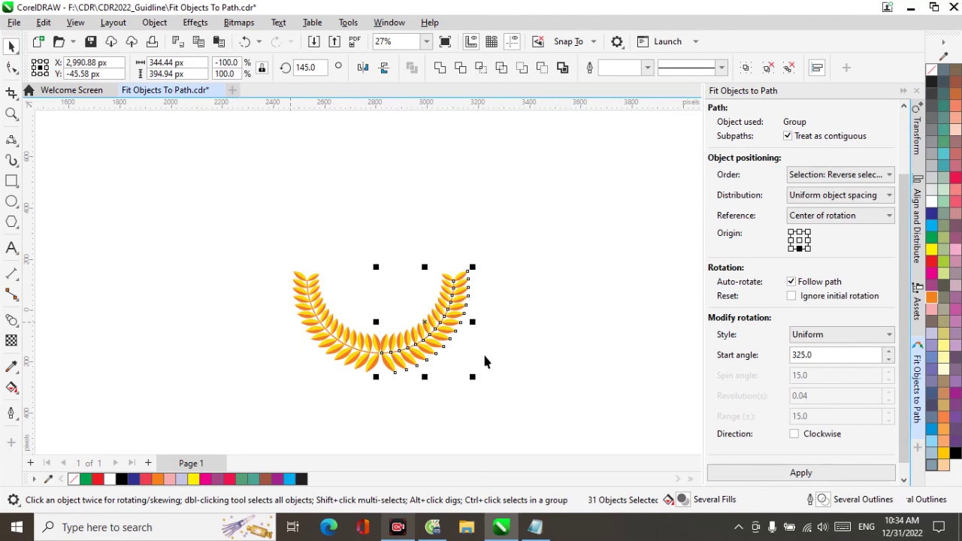
{"action": "left_click", "coordinate": [502, 384]}
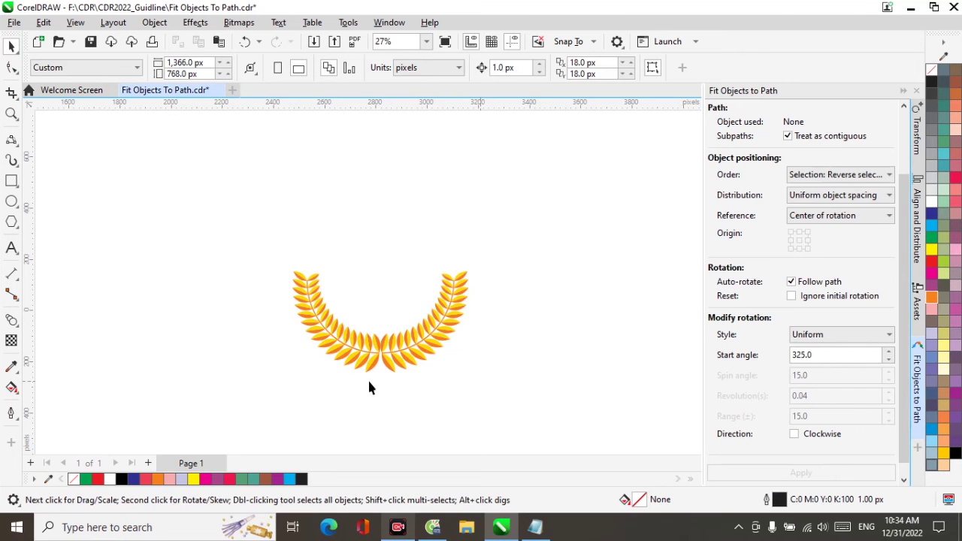
- Mirror the two inner leaves nearest the base of the left branch horizontally and vertically to swap their colours
{"action": "key", "text": "h"}
{"action": "left_click_drag", "start_coordinate": [242, 324], "coordinate": [473, 393]}
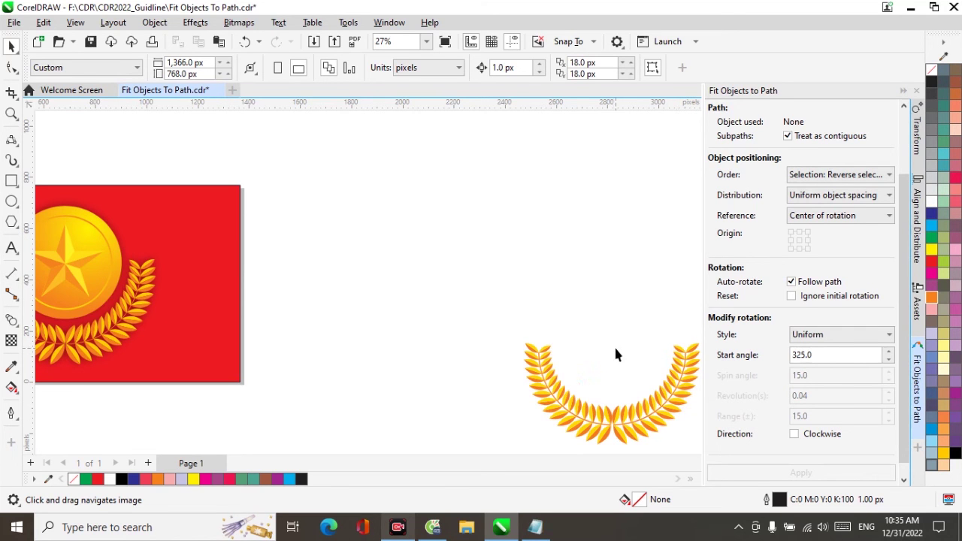
{"action": "key", "text": "z"}
{"action": "left_click_drag", "start_coordinate": [524, 339], "coordinate": [639, 444]}
{"action": "left_click", "coordinate": [482, 385]}
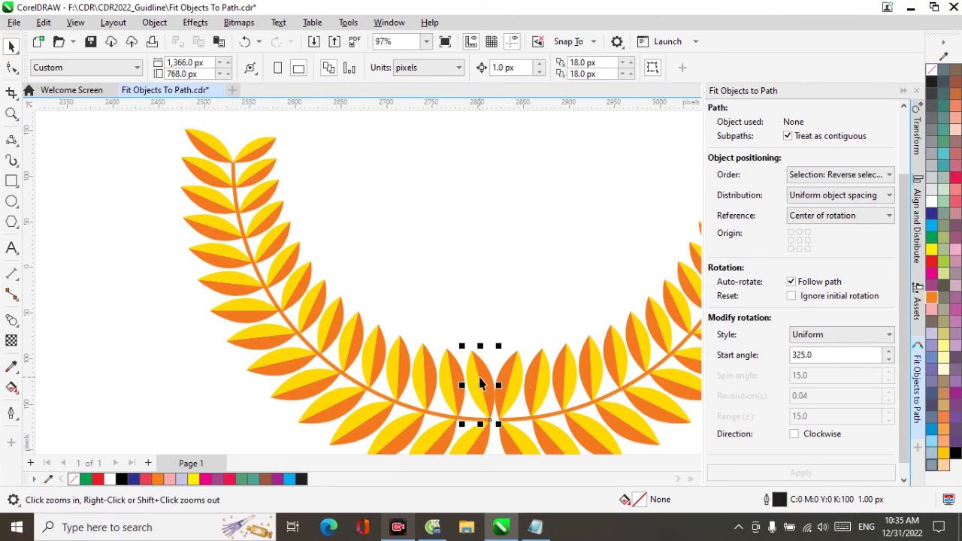
{"action": "key", "text": "space"}
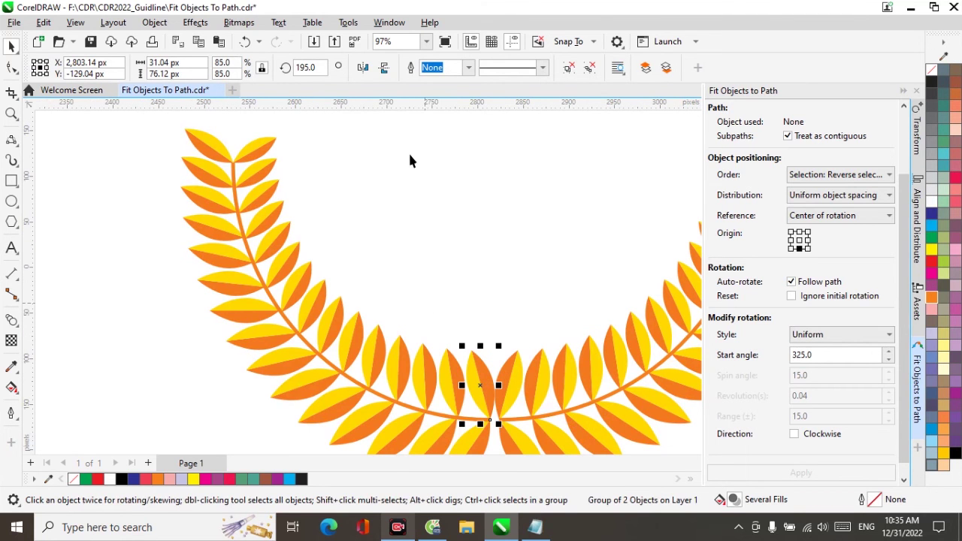
{"action": "left_click", "coordinate": [363, 68]}
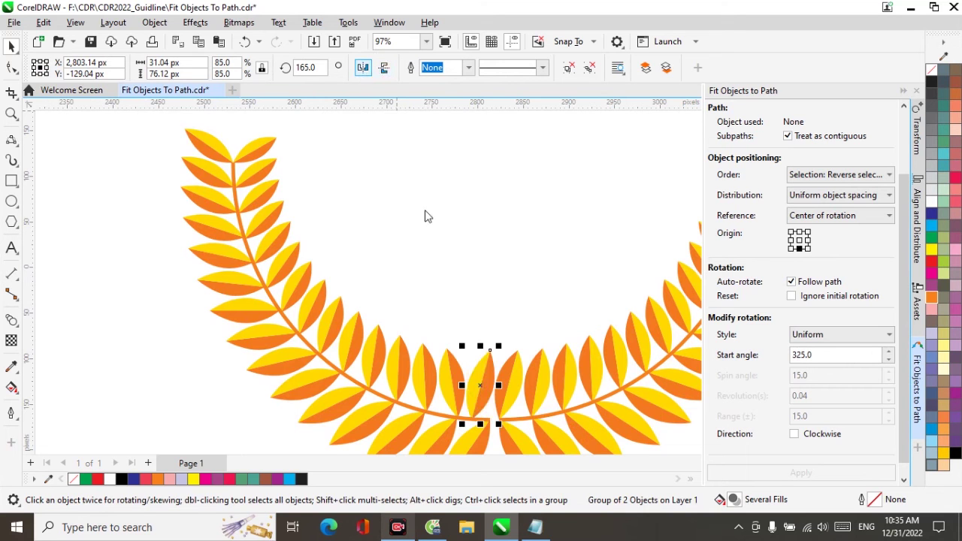
{"action": "left_click", "coordinate": [448, 366]}
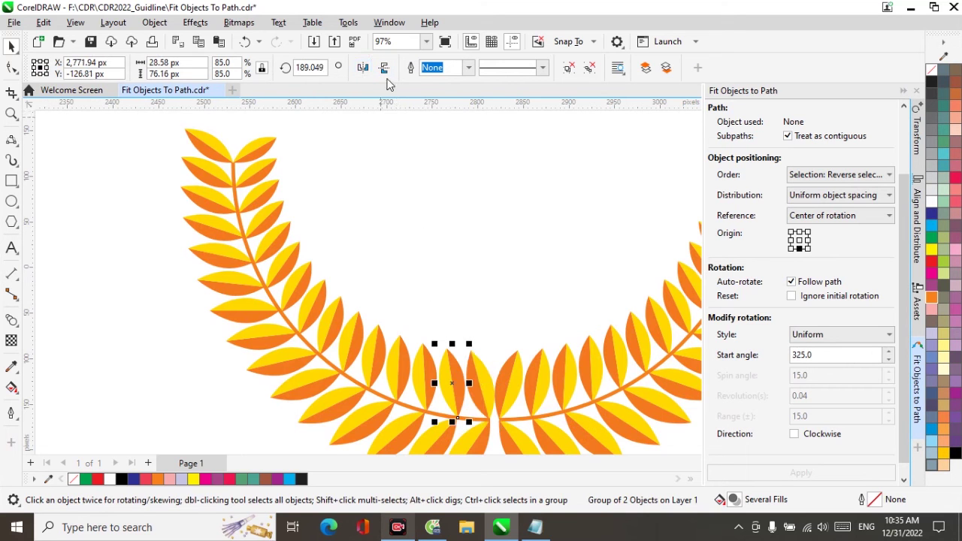
{"action": "left_click", "coordinate": [383, 67]}
{"action": "left_click", "coordinate": [363, 68]}
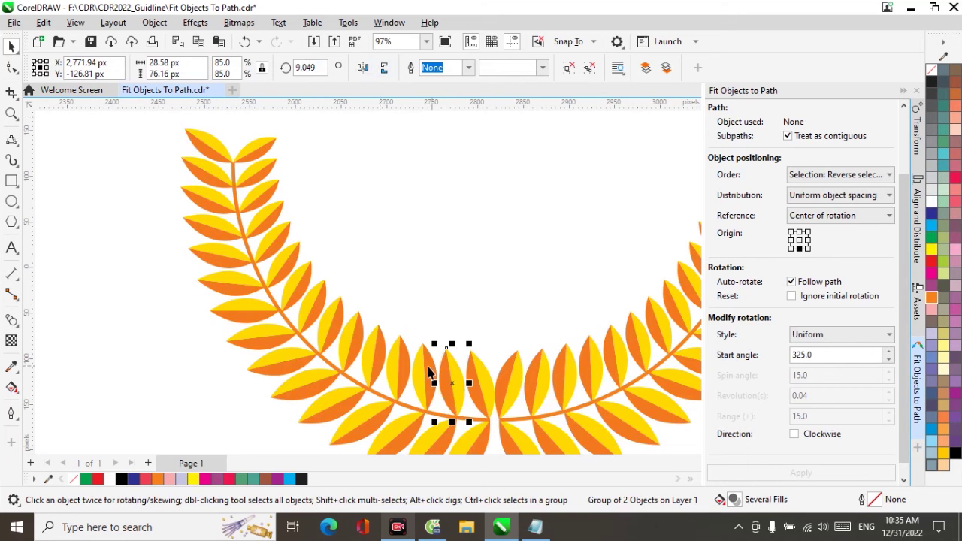
{"action": "left_click", "coordinate": [405, 236]}
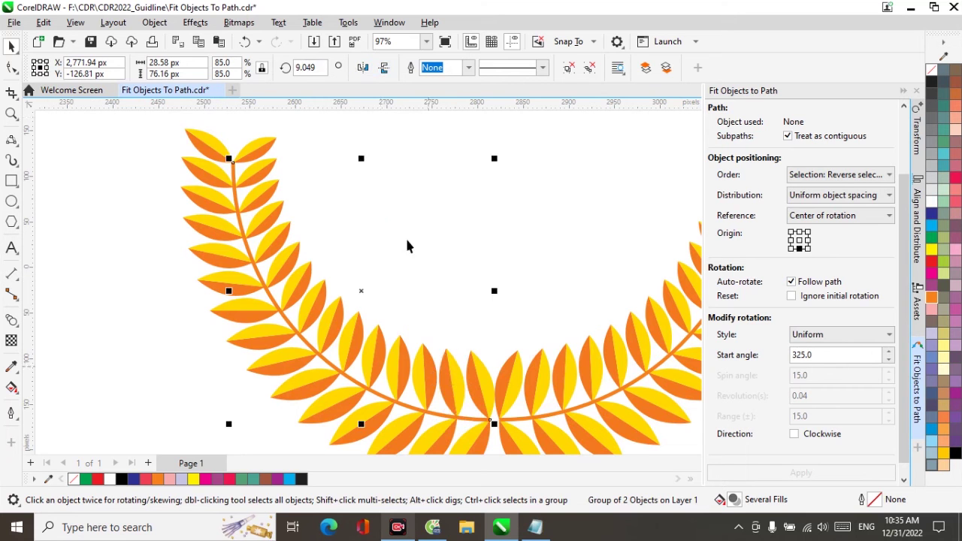
{"action": "left_click", "coordinate": [383, 68]}
{"action": "left_click", "coordinate": [363, 67]}
{"action": "key", "text": "ctrl+z"}
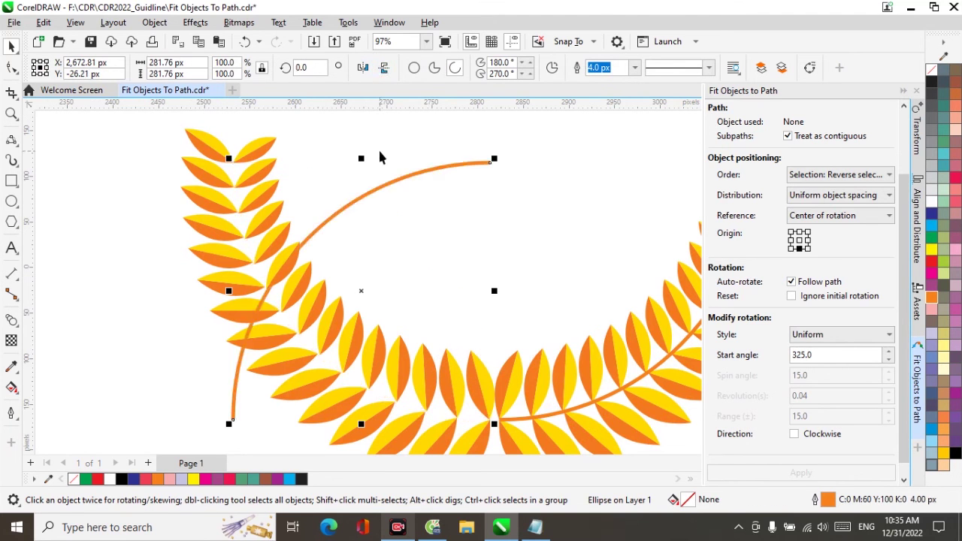
{"action": "key", "text": "ctrl+z"}
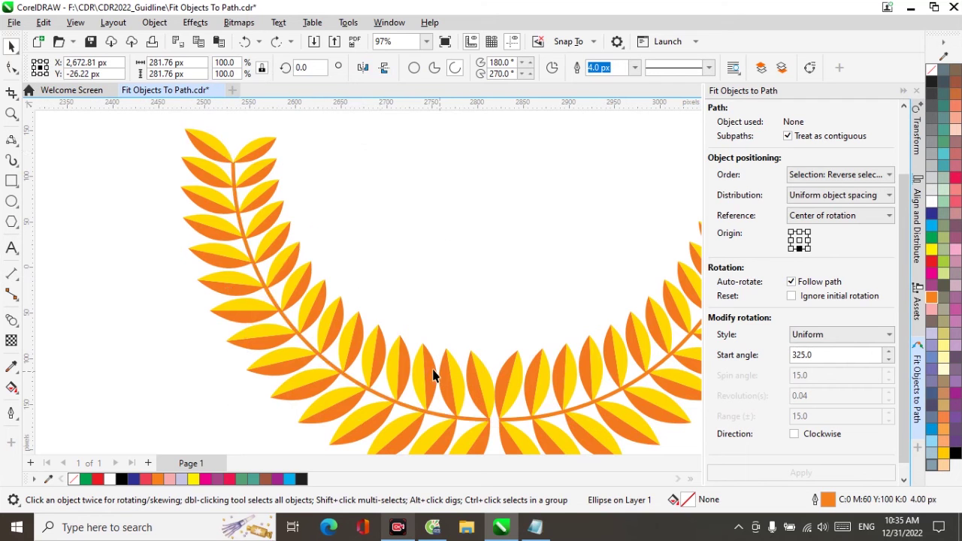
- Mirror the two inner leaves at the tip of the left branch both horizontally and vertically
{"action": "left_click", "coordinate": [262, 147]}
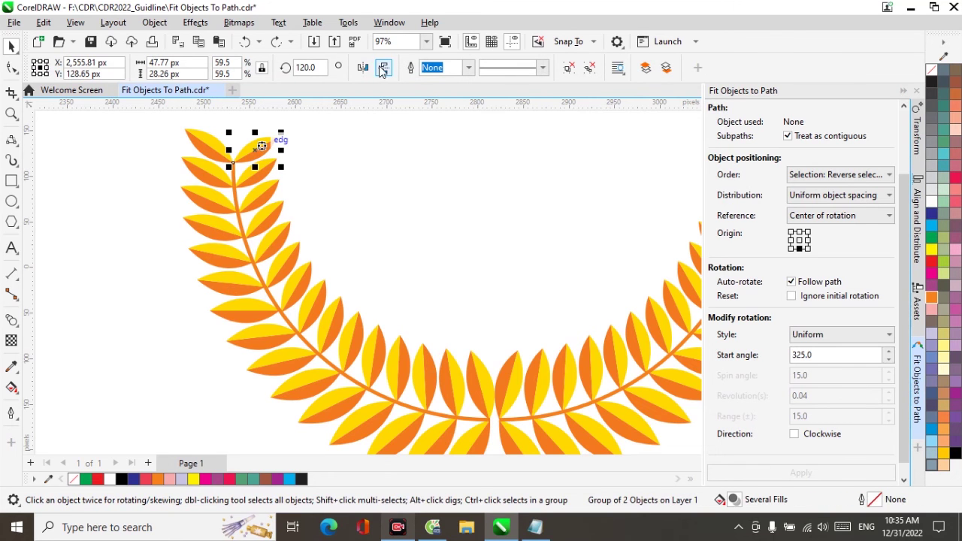
{"action": "left_click", "coordinate": [383, 68]}
{"action": "left_click", "coordinate": [363, 68]}
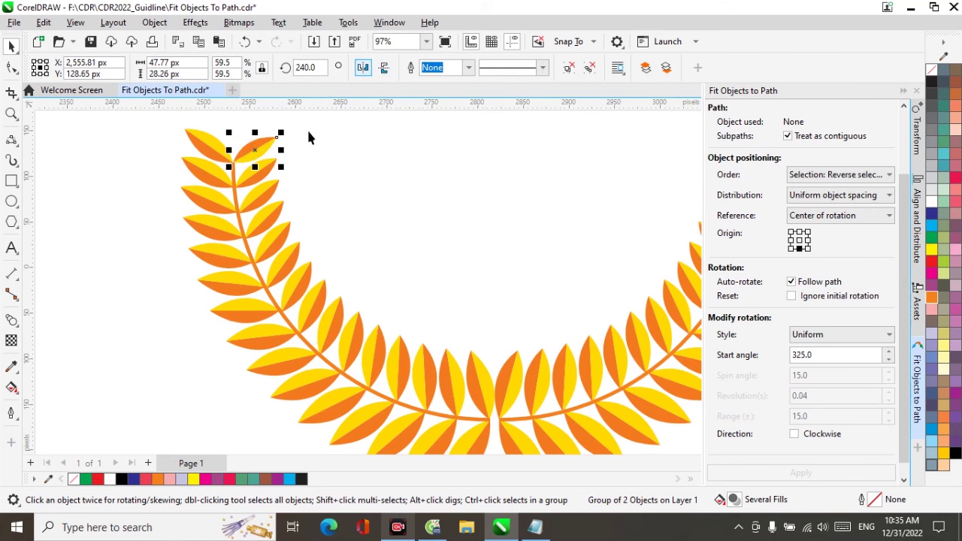
{"action": "left_click", "coordinate": [265, 176]}
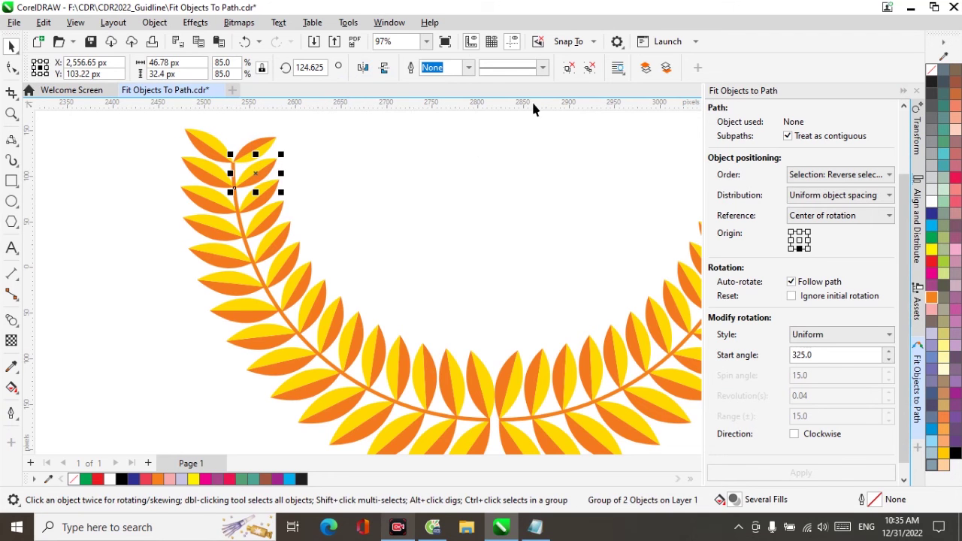
{"action": "left_click", "coordinate": [383, 69]}
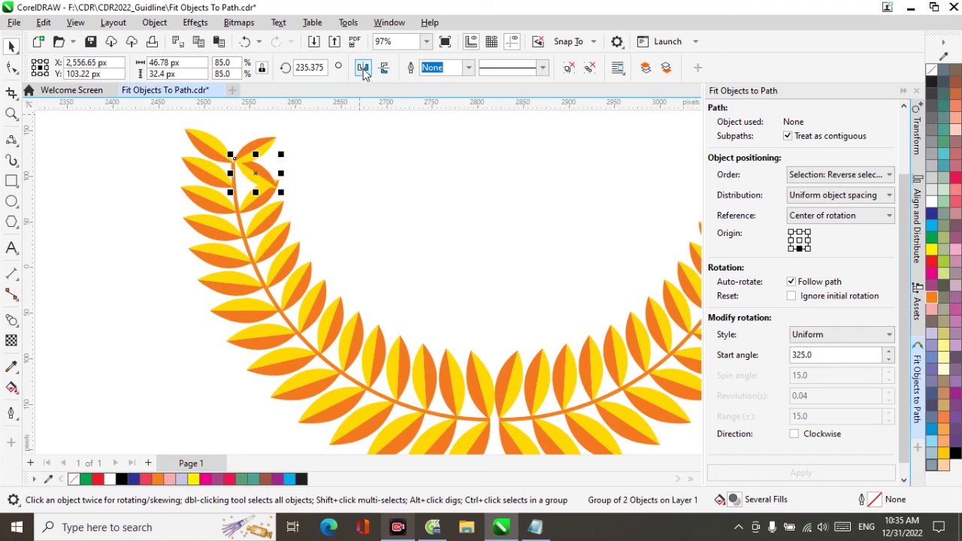
- Mirror the third and fourth inner leaves from the left branch's tip both horizontally and vertically
{"action": "left_click", "coordinate": [268, 196]}
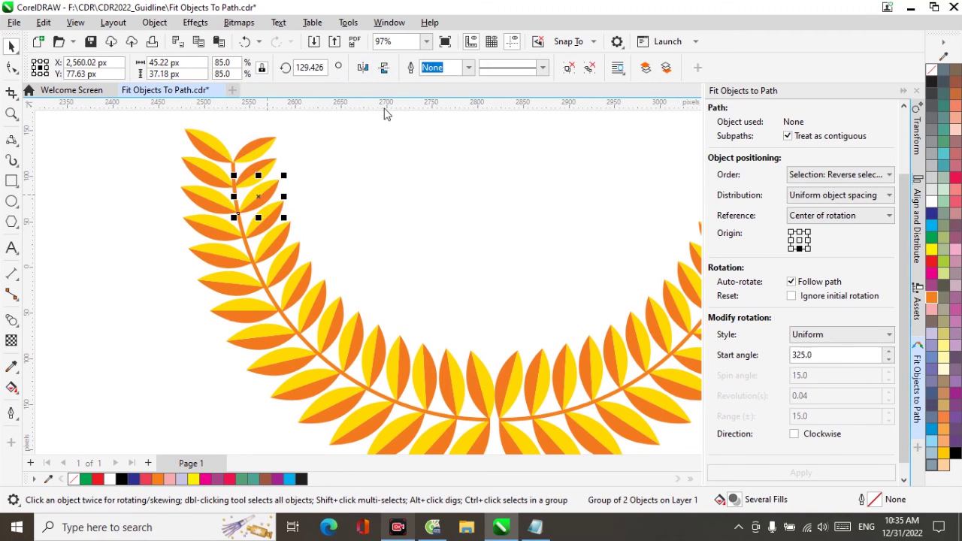
{"action": "left_click", "coordinate": [384, 69]}
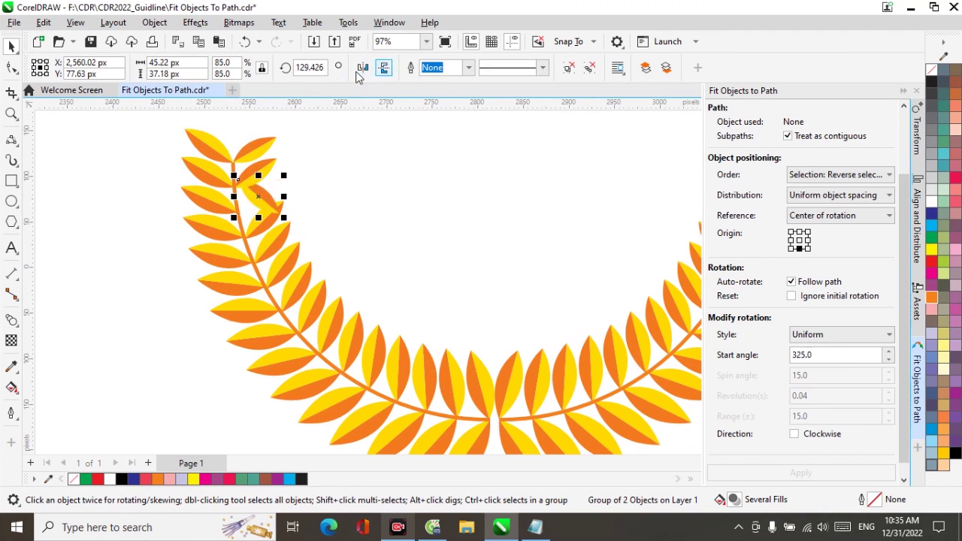
{"action": "left_click", "coordinate": [276, 222]}
{"action": "key", "text": "Tab"}
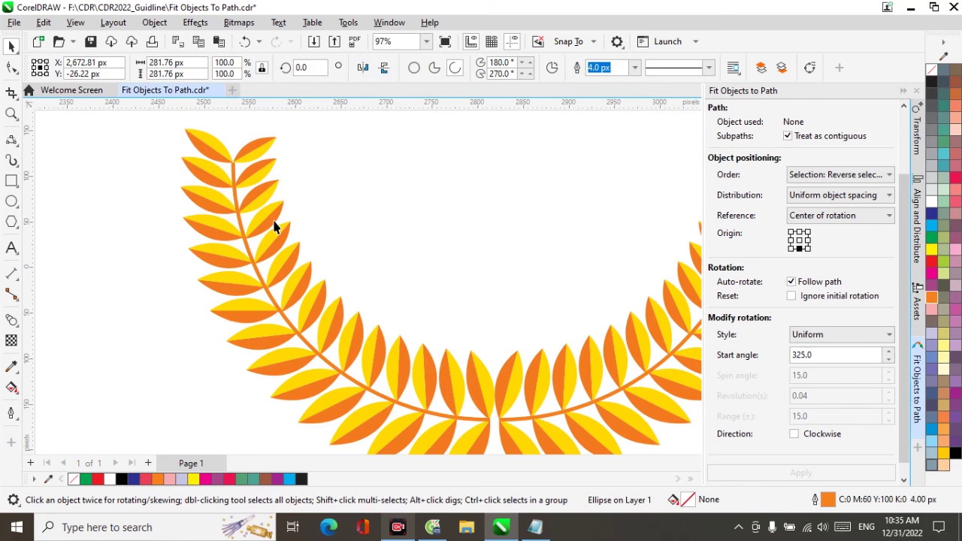
{"action": "left_click", "coordinate": [275, 226]}
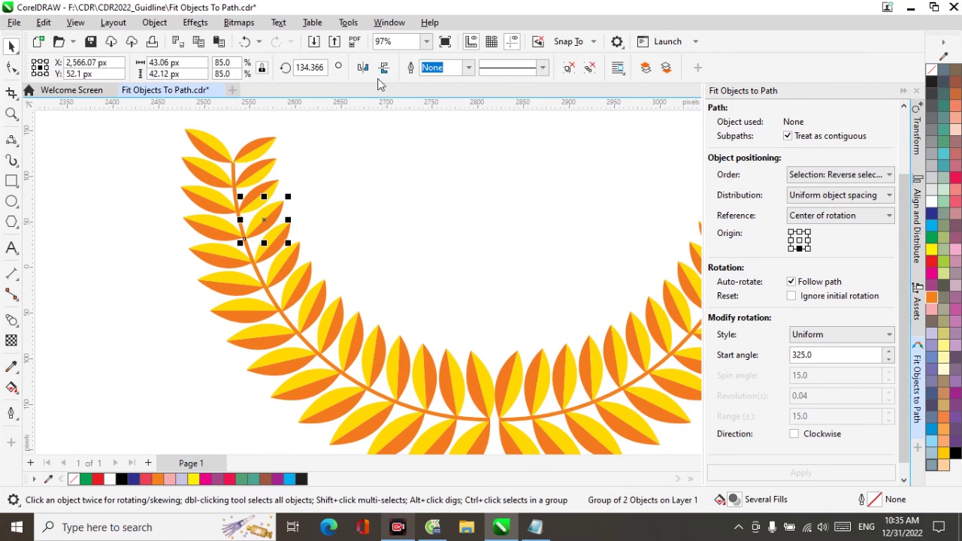
{"action": "left_click", "coordinate": [382, 67]}
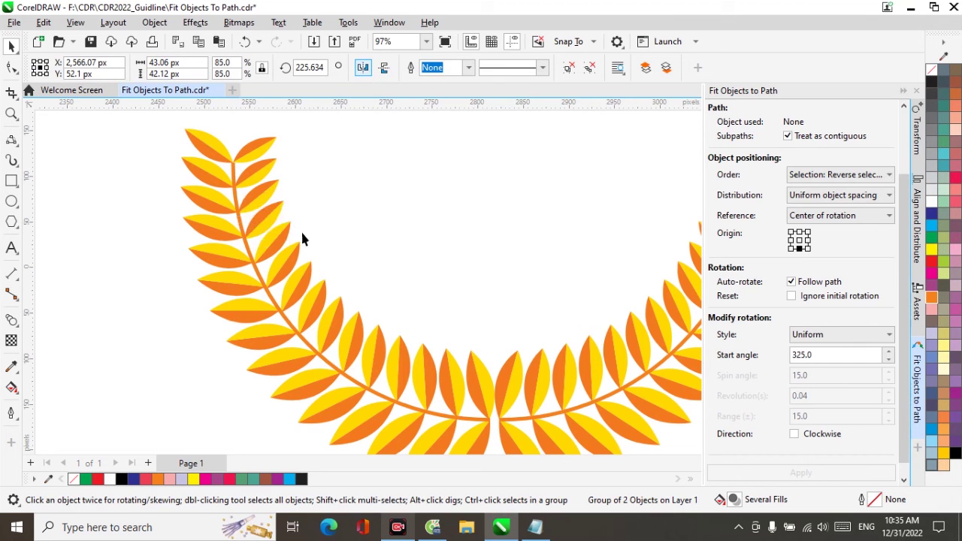
- Mirror the fifth inner leaf from the left branch's tip both horizontally and vertically
{"action": "left_click", "coordinate": [276, 243]}
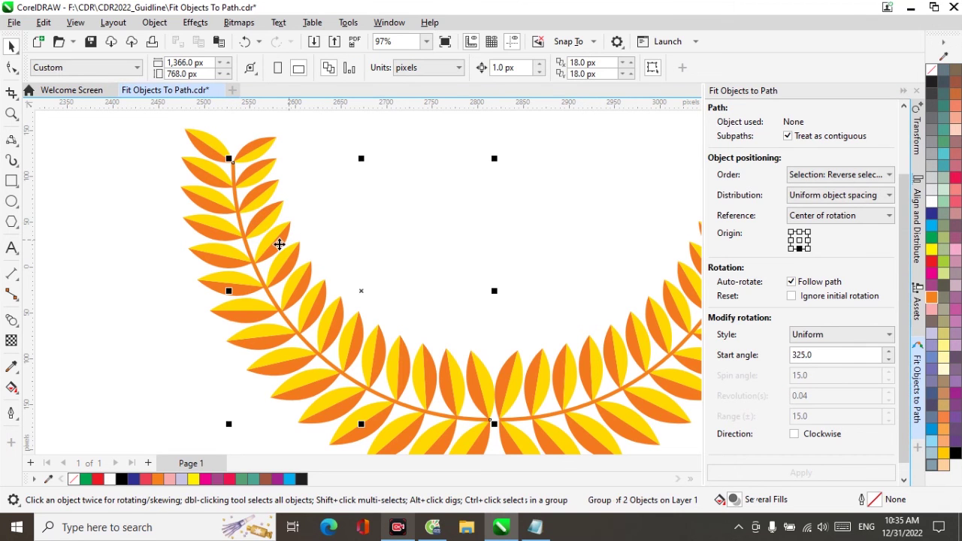
{"action": "left_click", "coordinate": [264, 255]}
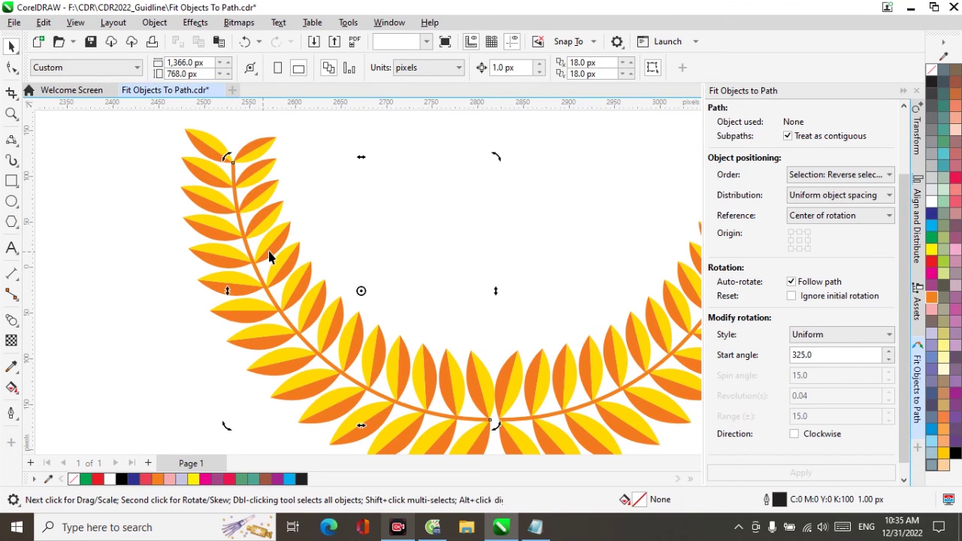
{"action": "left_click", "coordinate": [515, 218]}
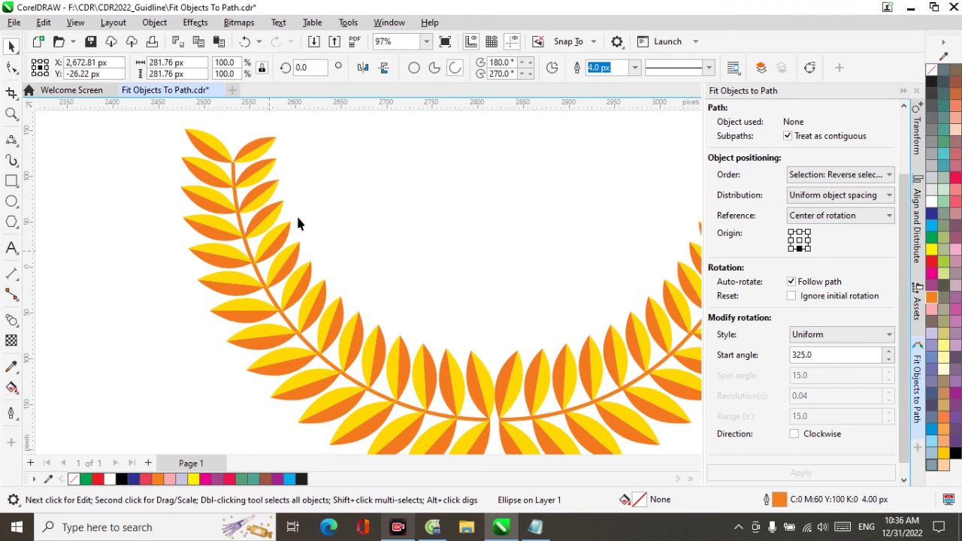
{"action": "left_click", "coordinate": [275, 256]}
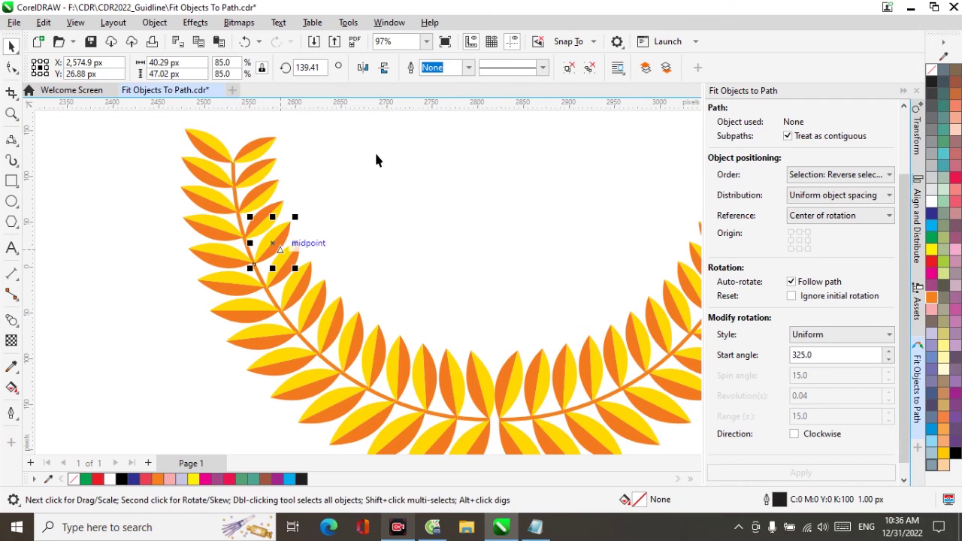
{"action": "left_click", "coordinate": [363, 68]}
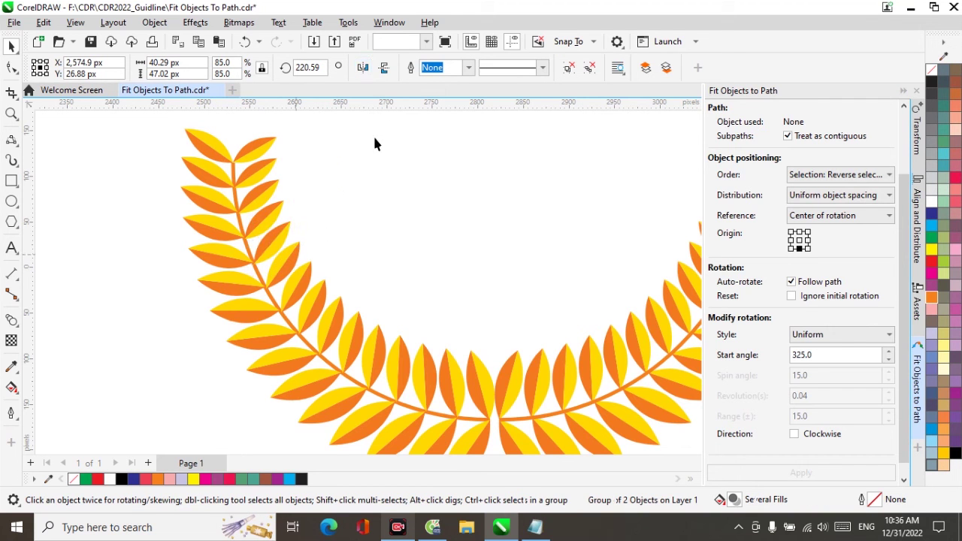
- Mirror the sixth and seventh inner leaves from the left branch's tip both horizontally and vertically
{"action": "left_click", "coordinate": [301, 252]}
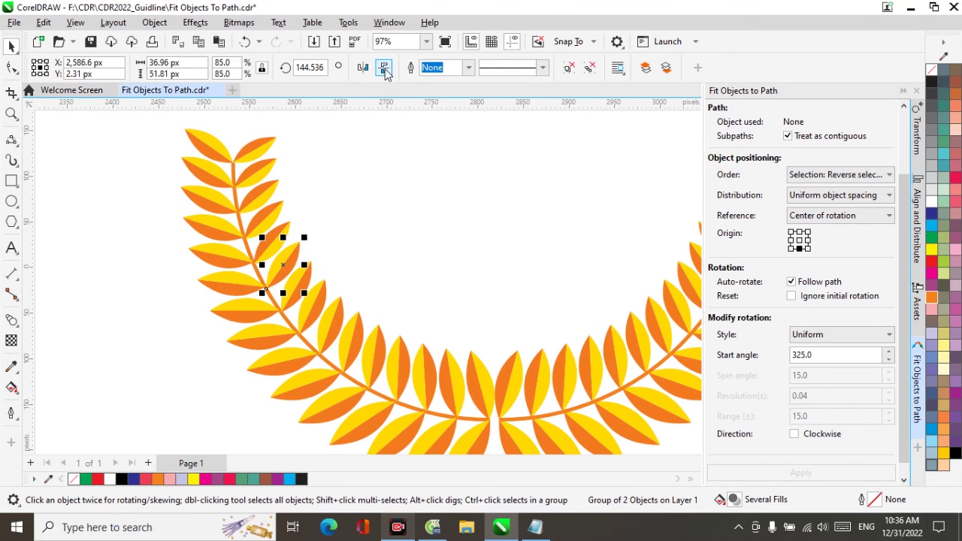
{"action": "left_click", "coordinate": [363, 69]}
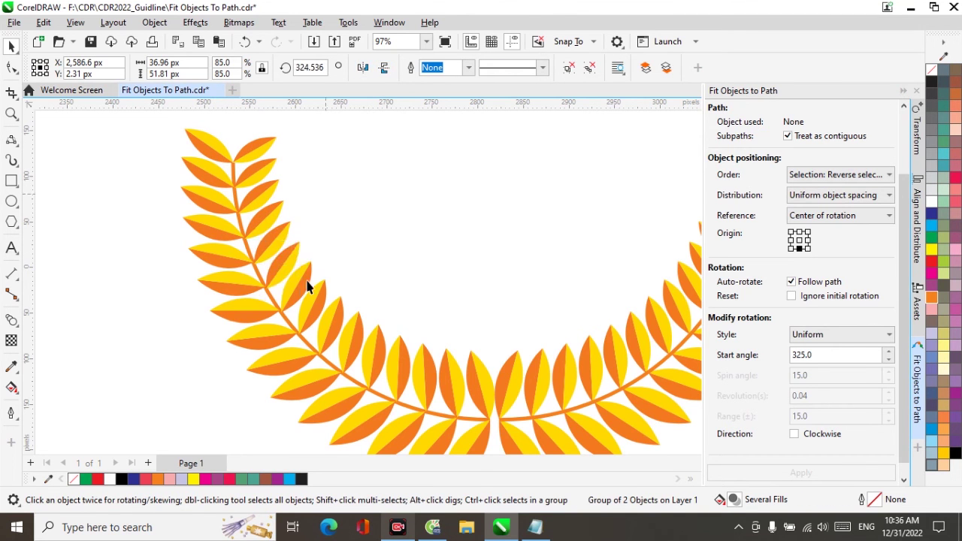
{"action": "left_click", "coordinate": [305, 280]}
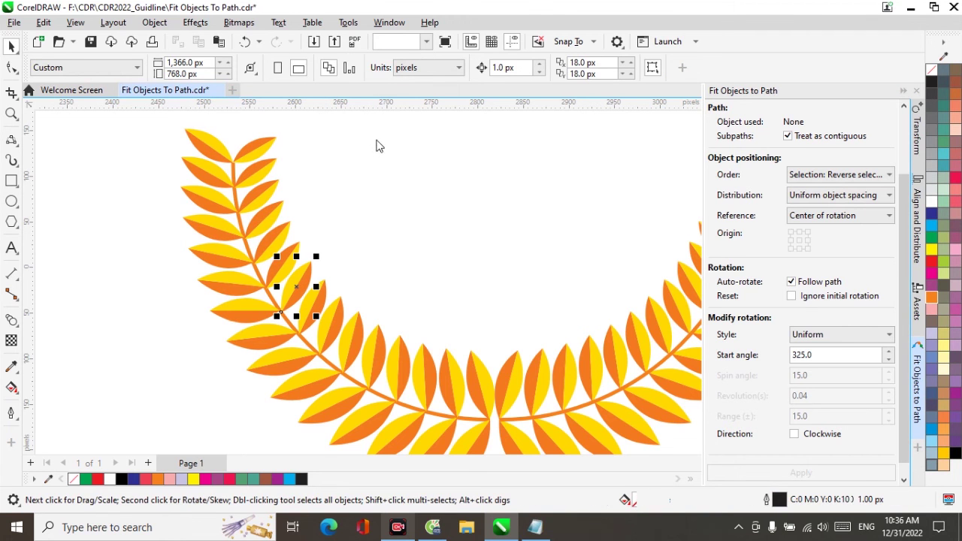
{"action": "left_click", "coordinate": [383, 70]}
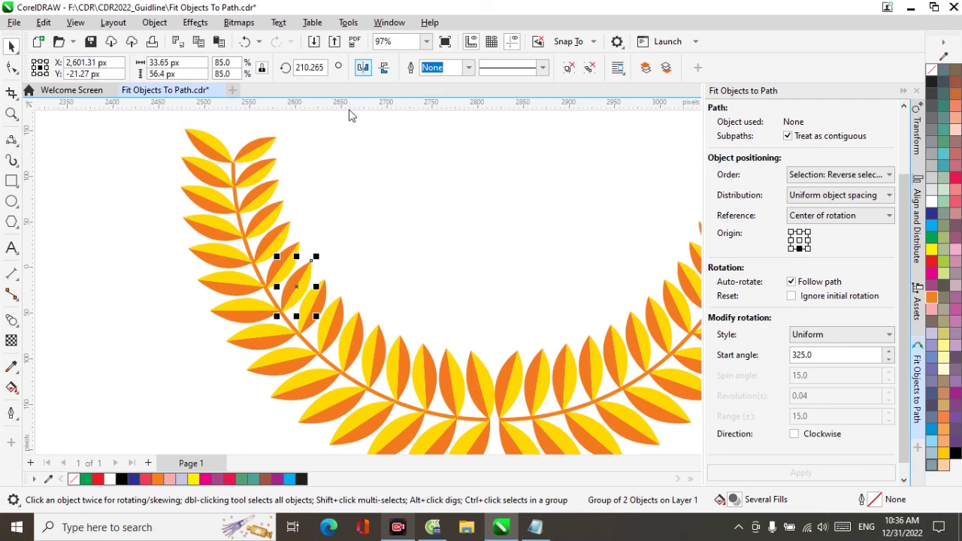
- Mirror the eighth and ninth inner leaves from the left branch's tip both horizontally and vertically
{"action": "left_click", "coordinate": [318, 310]}
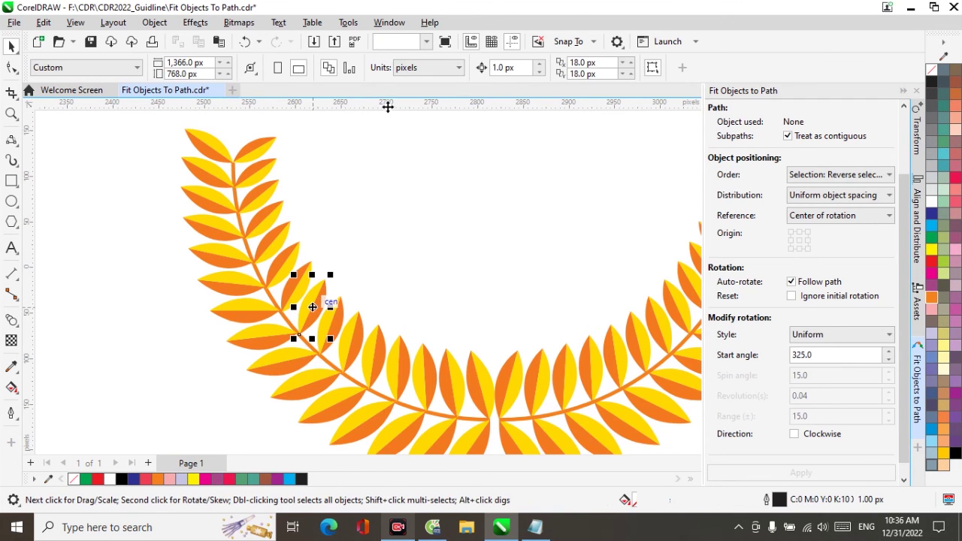
{"action": "left_click", "coordinate": [364, 68]}
{"action": "left_click", "coordinate": [338, 322]}
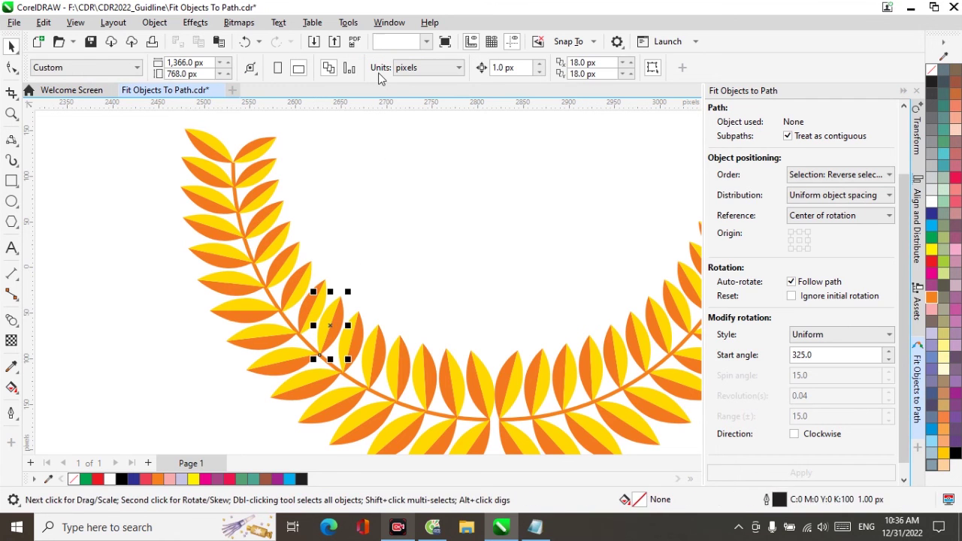
{"action": "left_click", "coordinate": [384, 68]}
{"action": "left_click", "coordinate": [365, 69]}
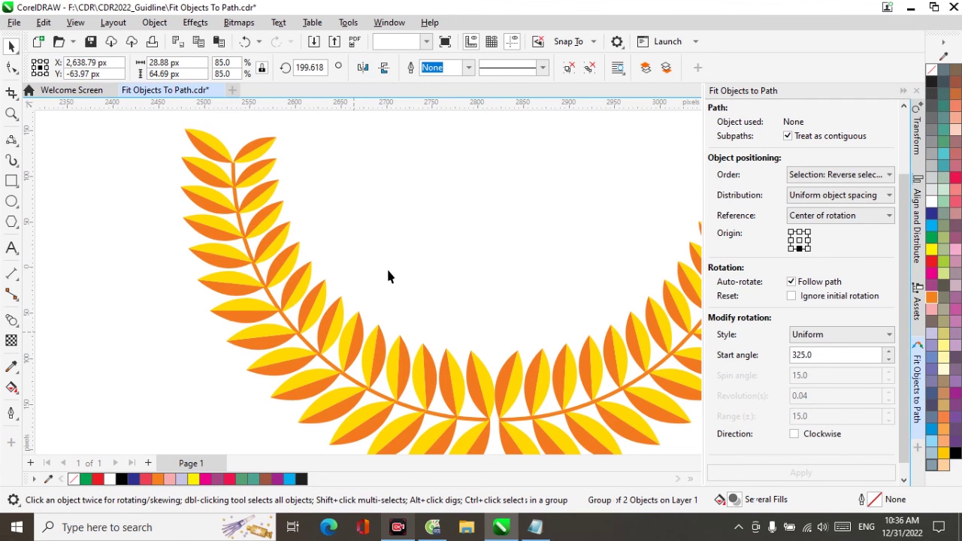
- Mirror the tenth and eleventh inner leaves from the left branch's tip both horizontally and vertically
{"action": "left_click", "coordinate": [384, 69]}
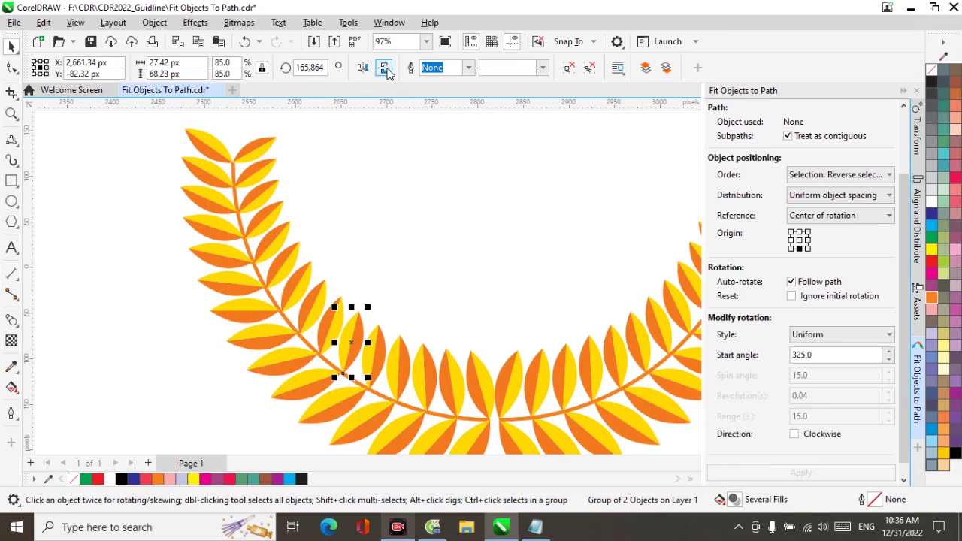
{"action": "left_click", "coordinate": [362, 70]}
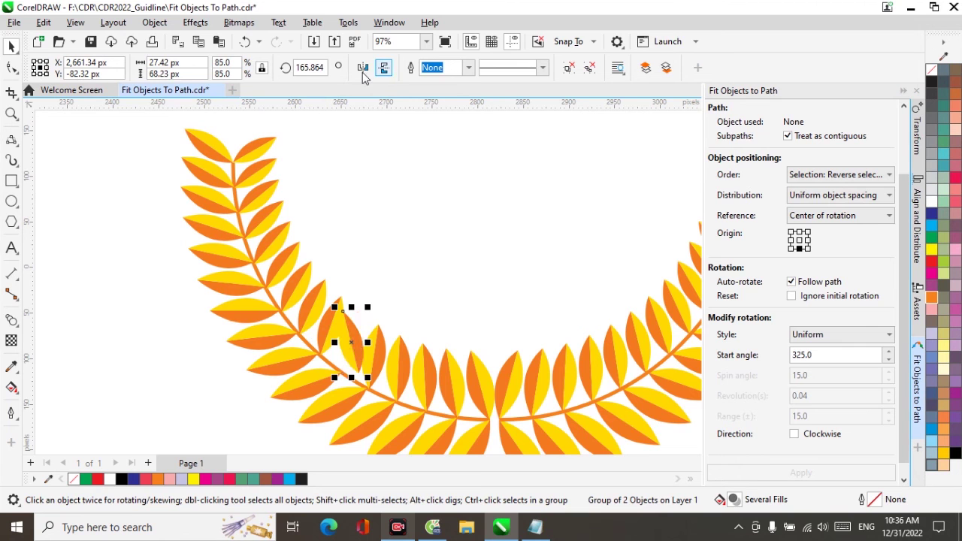
{"action": "left_click", "coordinate": [378, 331]}
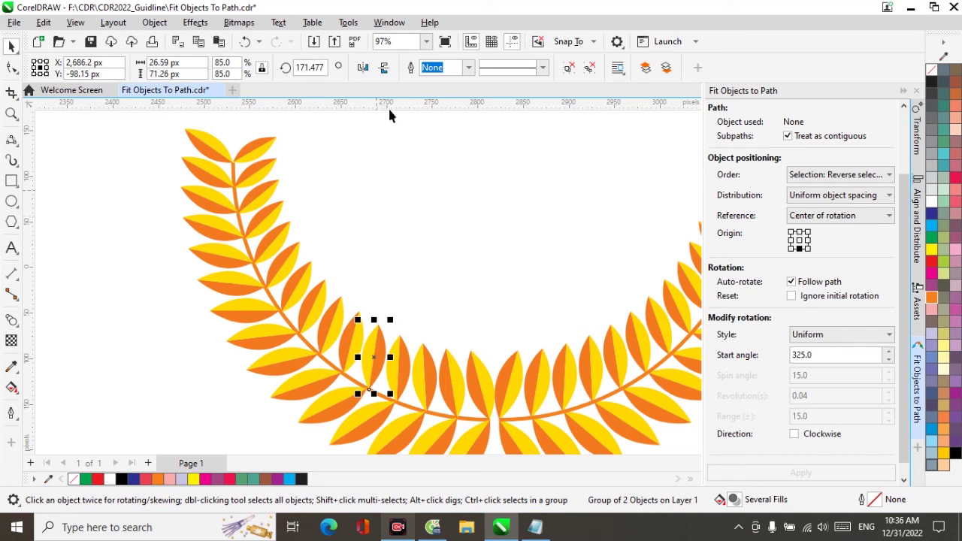
{"action": "left_click", "coordinate": [384, 69]}
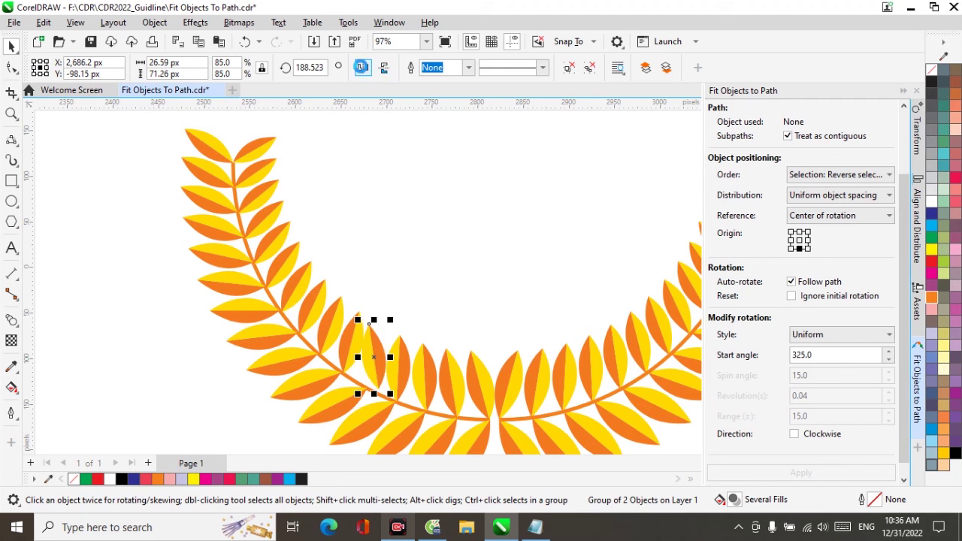
{"action": "left_click", "coordinate": [363, 69]}
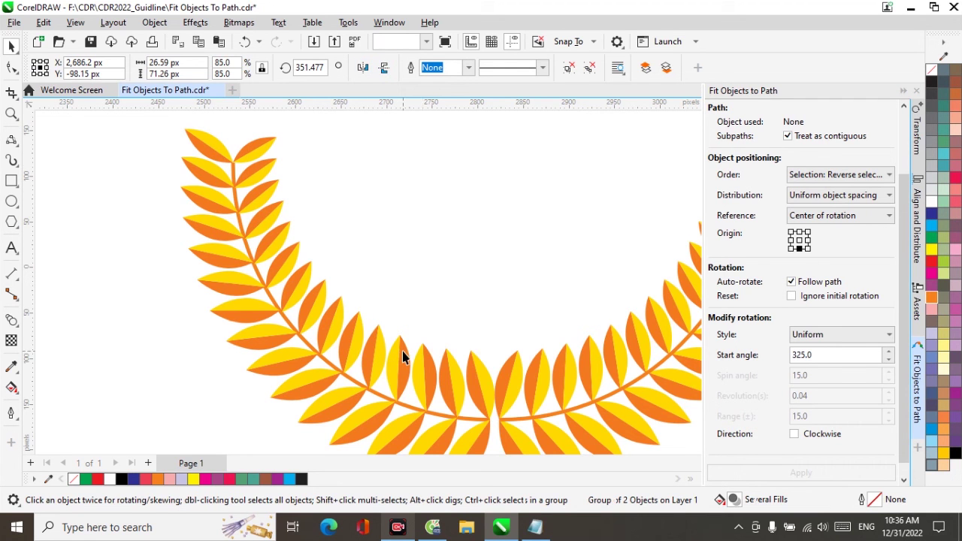
- Mirror the twelfth and thirteenth inner leaves from the left branch's tip both horizontally and vertically
{"action": "key", "text": "Escape"}
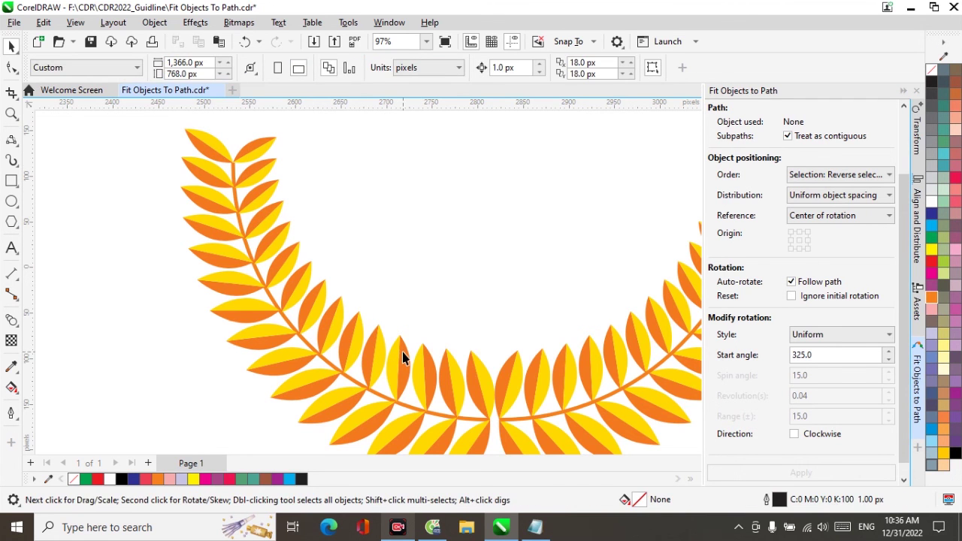
{"action": "left_click", "coordinate": [403, 358]}
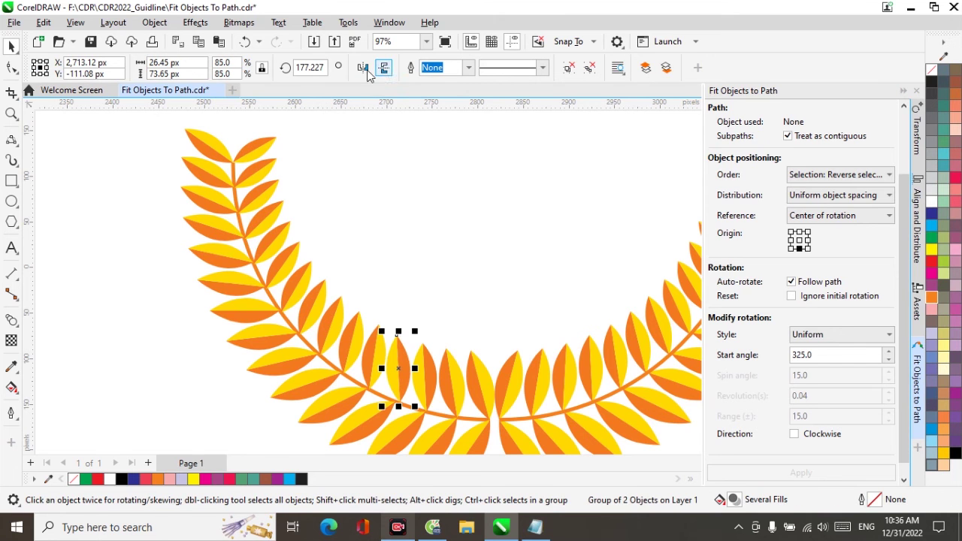
{"action": "left_click", "coordinate": [364, 71]}
{"action": "left_click", "coordinate": [420, 187]}
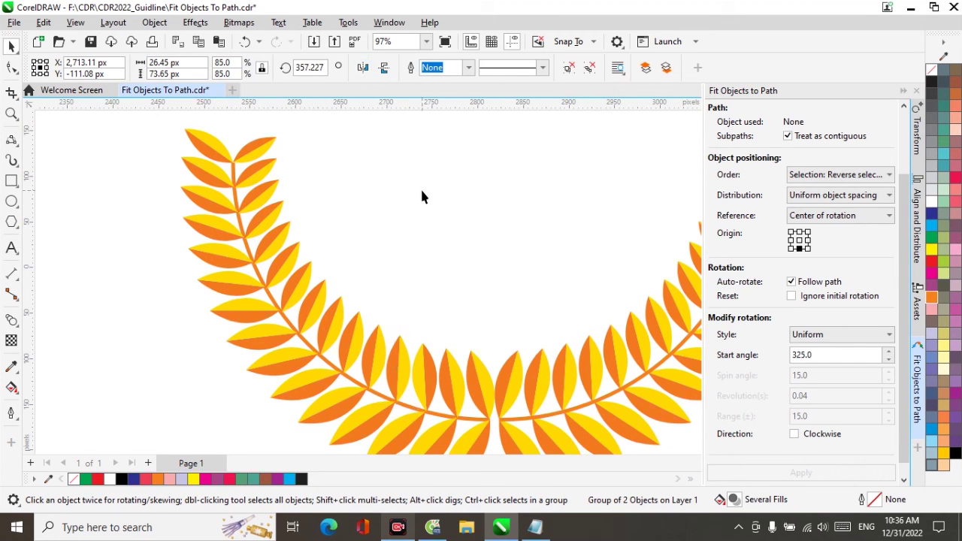
{"action": "left_click", "coordinate": [430, 369]}
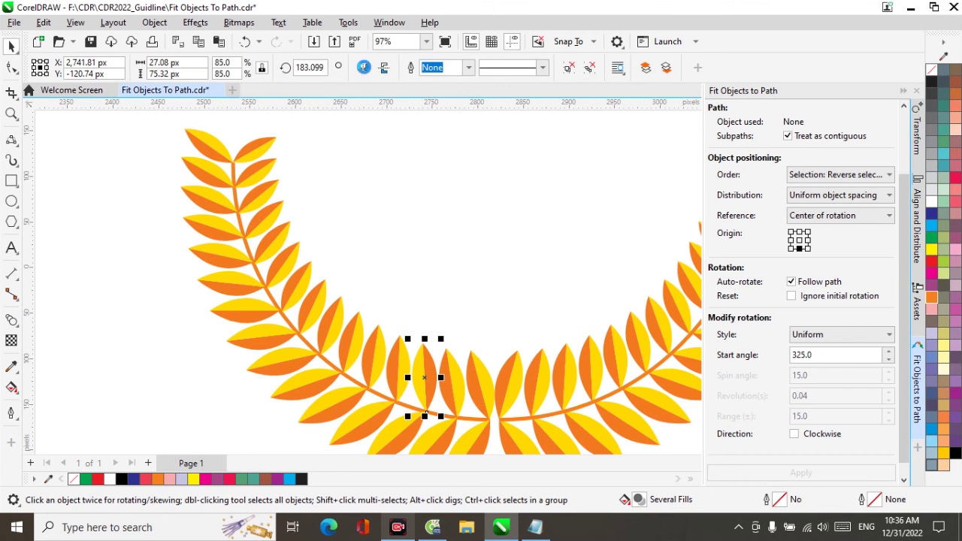
{"action": "left_click", "coordinate": [364, 68]}
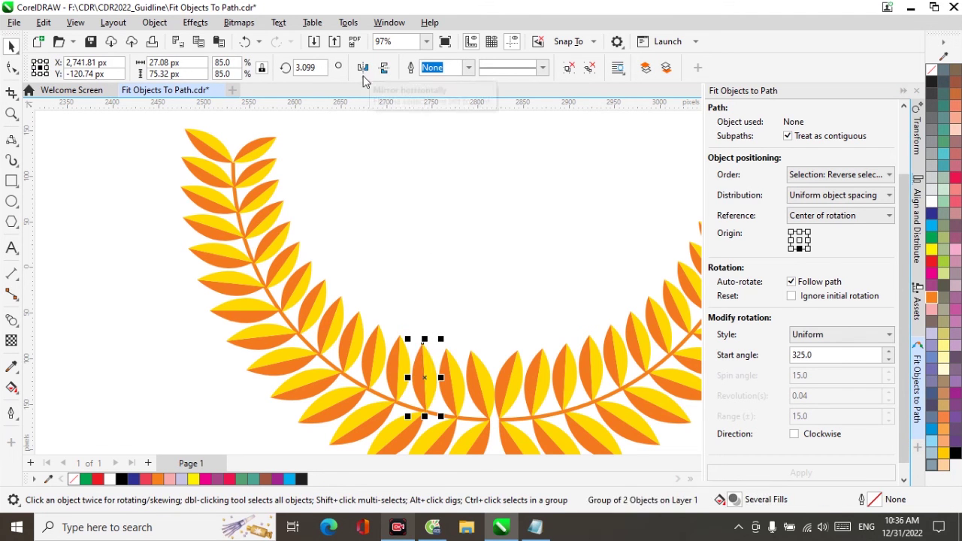
{"action": "left_click", "coordinate": [465, 280]}
- Select all leaves and stems of both branches and group them into one wreath object
{"action": "scroll", "coordinate": [464, 280], "scroll_direction": "down", "scroll_amount": 2}
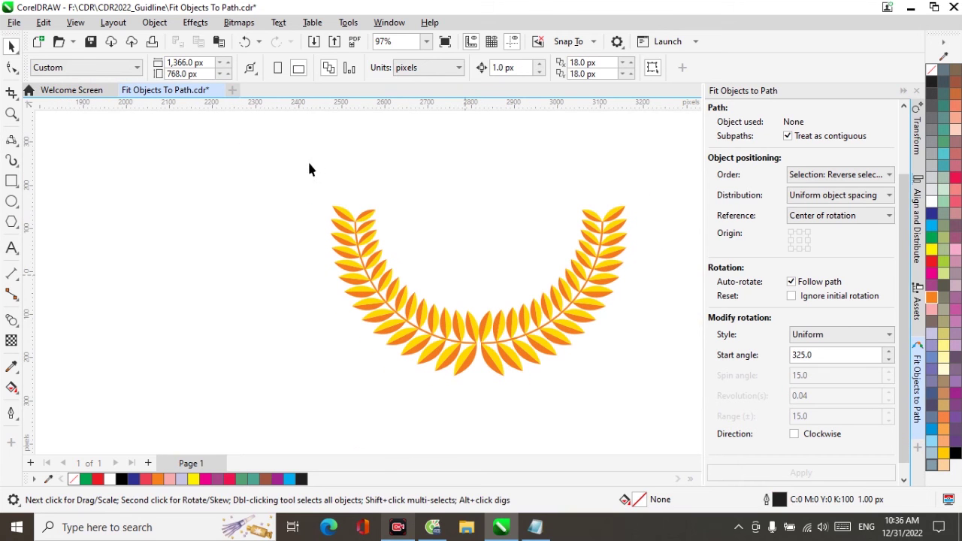
{"action": "left_click_drag", "start_coordinate": [665, 414], "coordinate": [667, 402]}
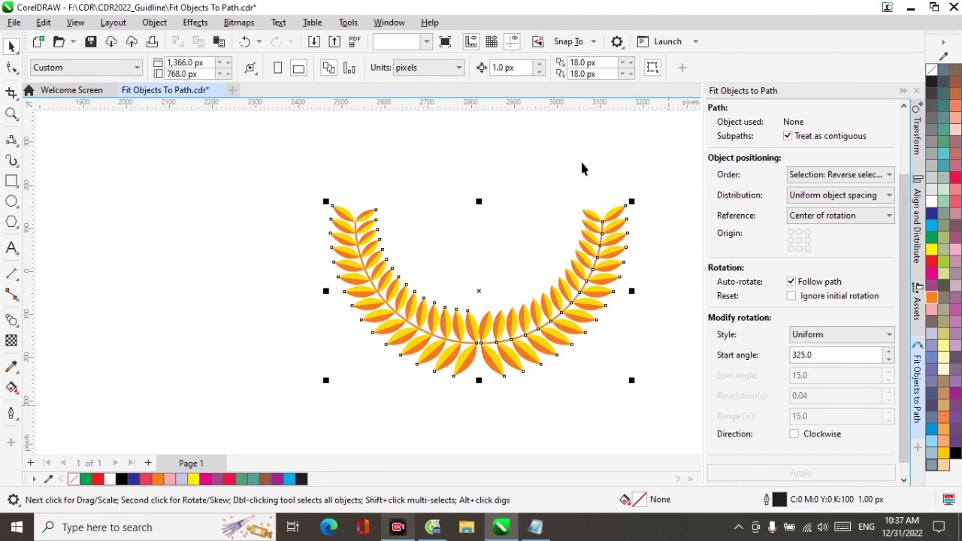
{"action": "left_click", "coordinate": [745, 67]}
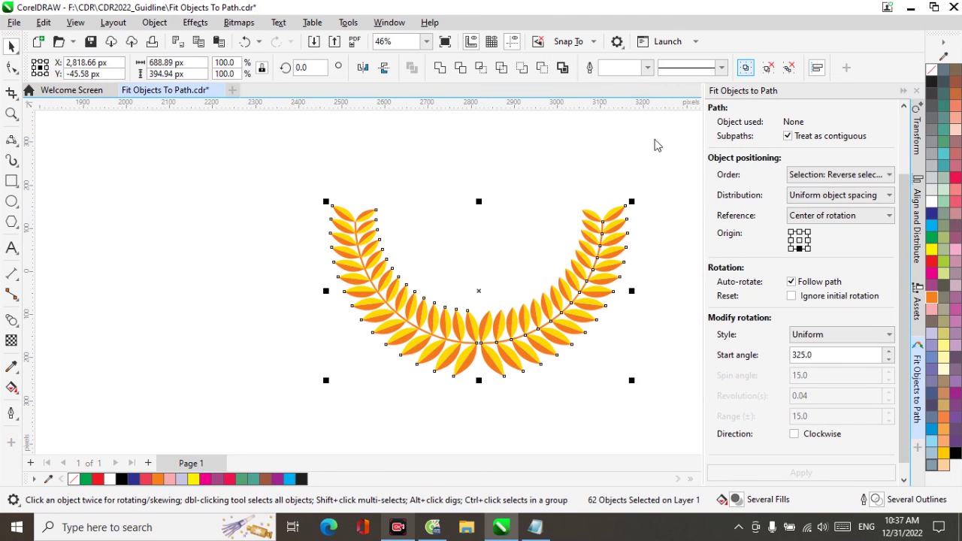
{"action": "left_click", "coordinate": [682, 357]}
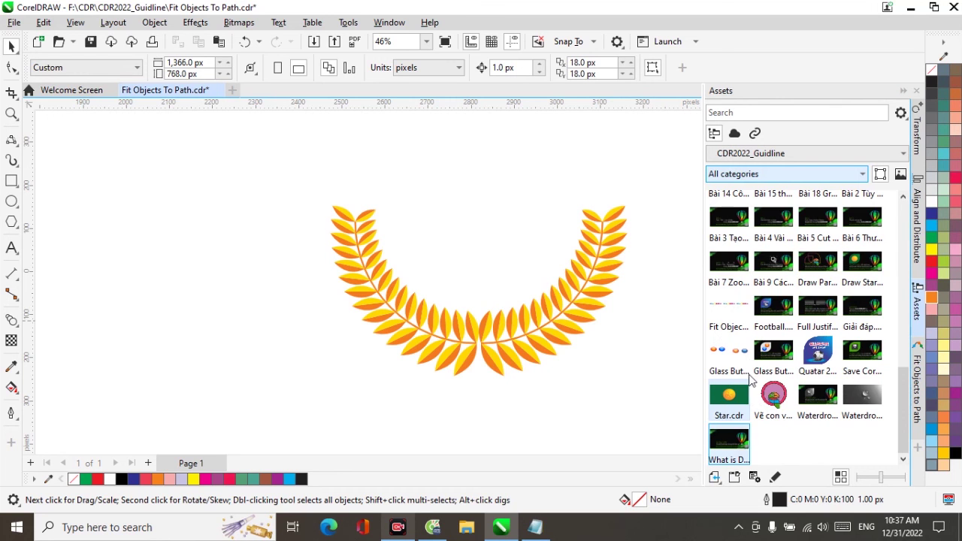
- Place Star.cdr from the CDR2022_Guidline assets beside the wreath and delete its green background rectangle
{"action": "left_click", "coordinate": [725, 402]}
{"action": "left_click_drag", "start_coordinate": [733, 406], "coordinate": [253, 383]}
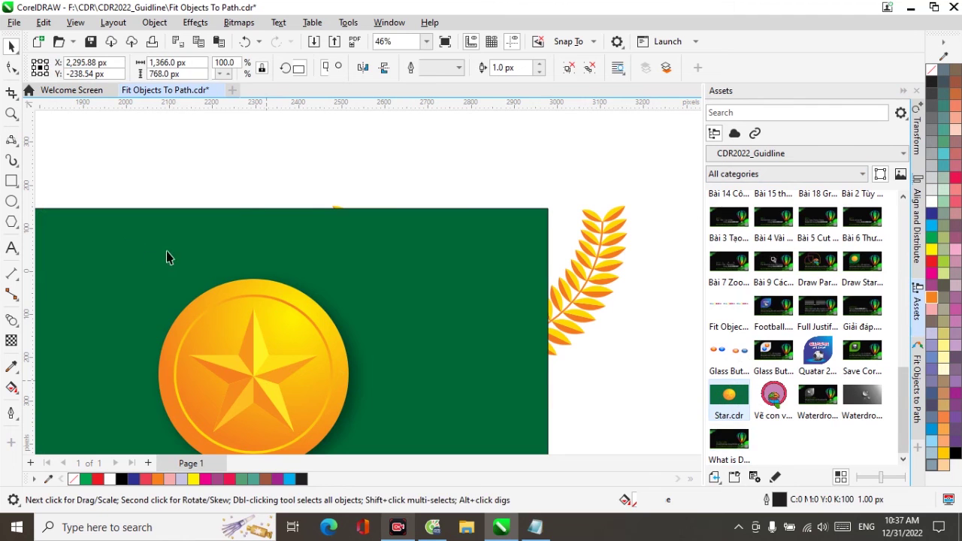
{"action": "key", "text": "Escape"}
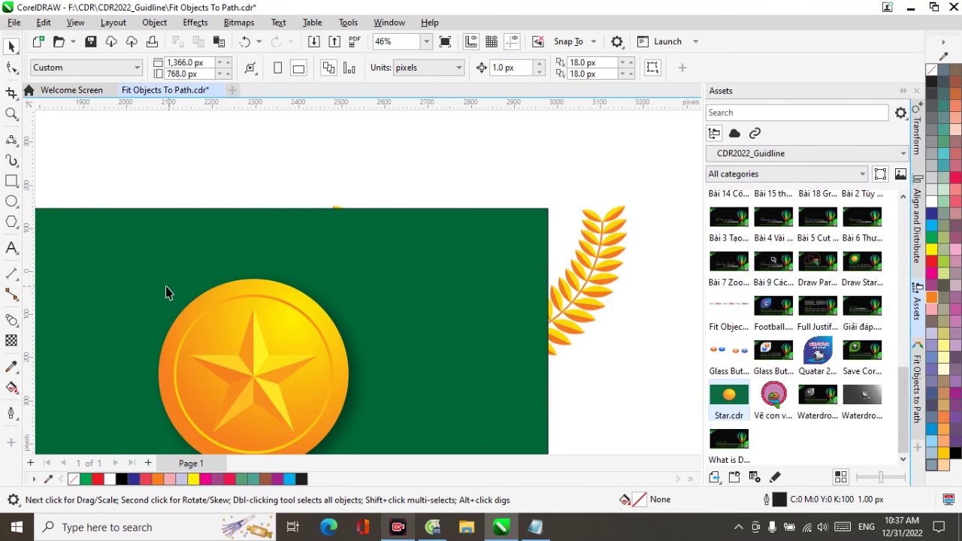
{"action": "left_click", "coordinate": [122, 288]}
{"action": "key", "text": "Delete"}
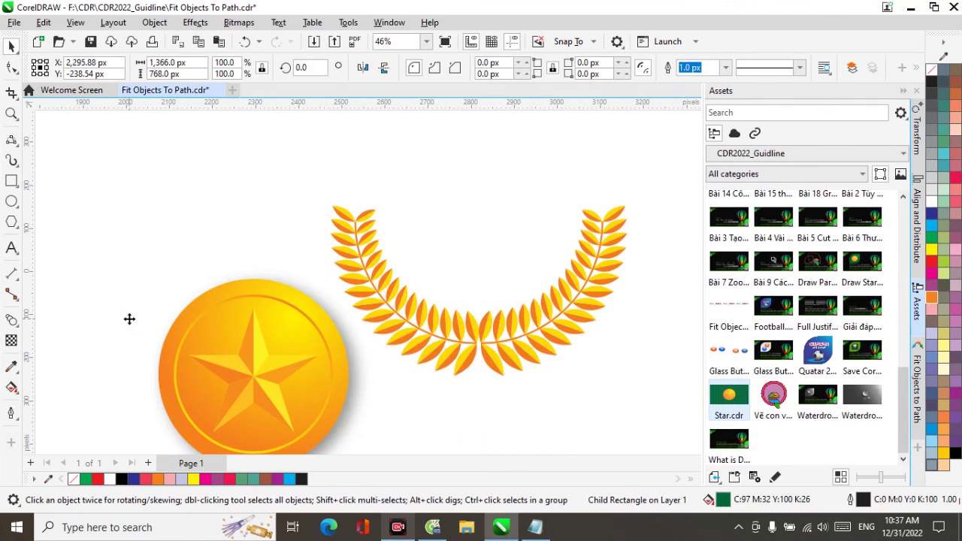
- Try to clear the drop shadow from the imported star medal with the Shadow tool
{"action": "left_click", "coordinate": [342, 434]}
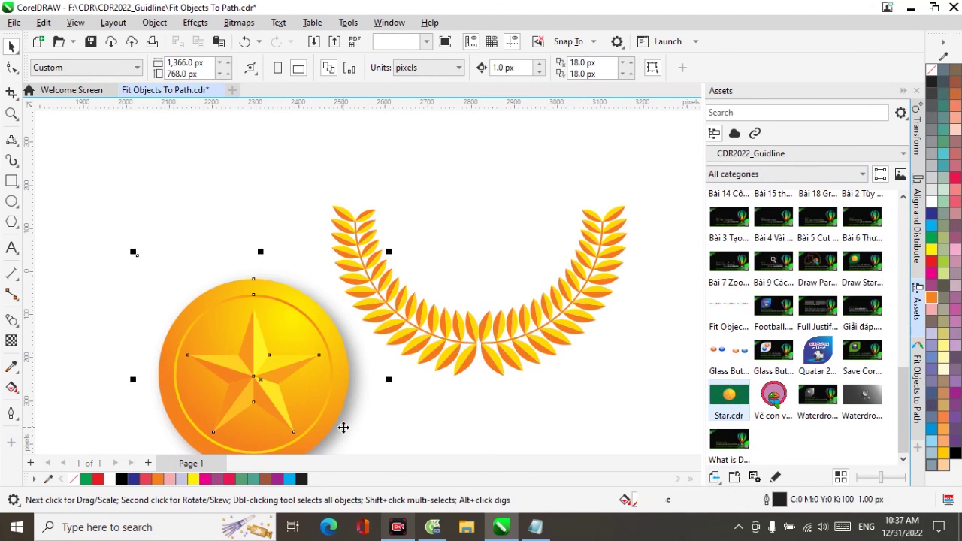
{"action": "left_click", "coordinate": [14, 322]}
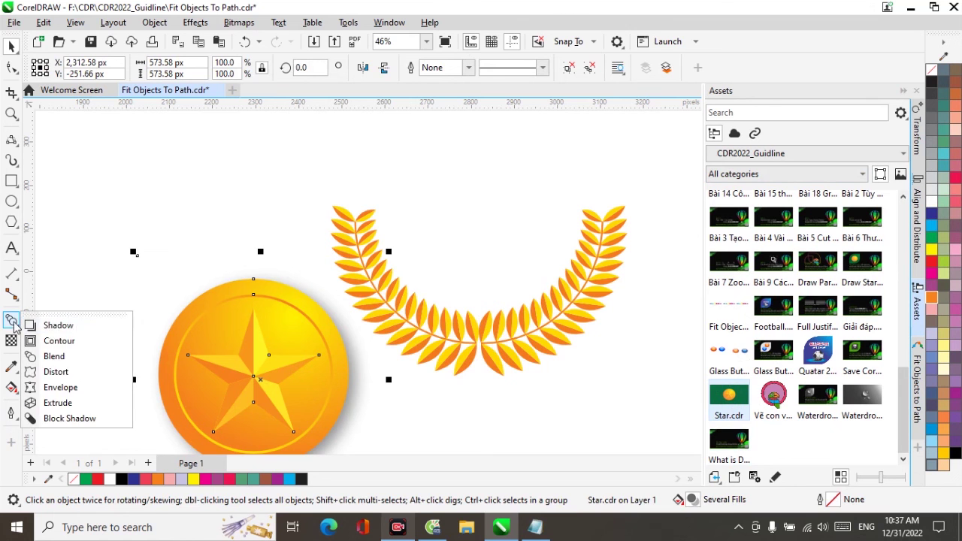
{"action": "left_click", "coordinate": [52, 324]}
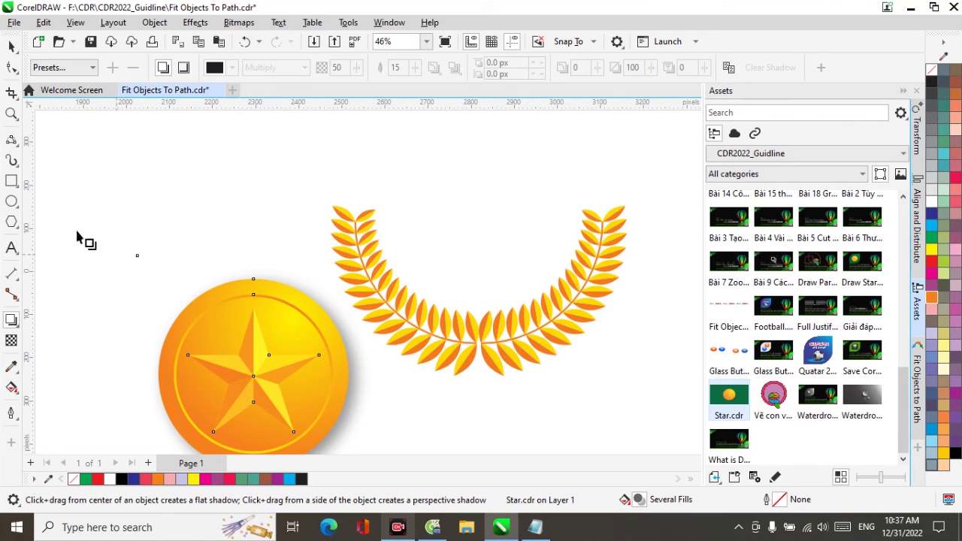
{"action": "left_click_drag", "start_coordinate": [267, 380], "coordinate": [384, 380]}
{"action": "left_click", "coordinate": [777, 71]}
{"action": "key", "text": "space"}
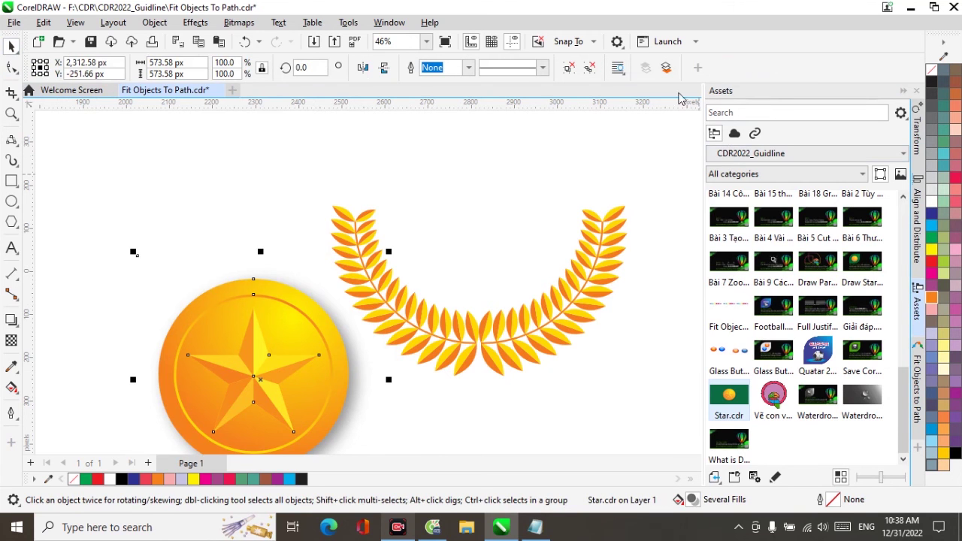
- Apply the Flat Top Right shadow preset to the star medal group and clear that shadow again
{"action": "left_click", "coordinate": [11, 319]}
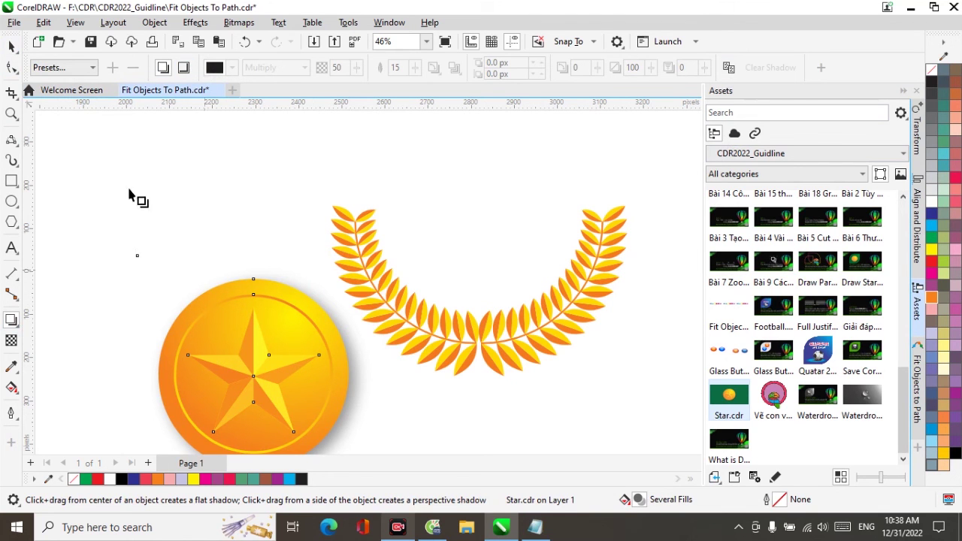
{"action": "left_click", "coordinate": [90, 68]}
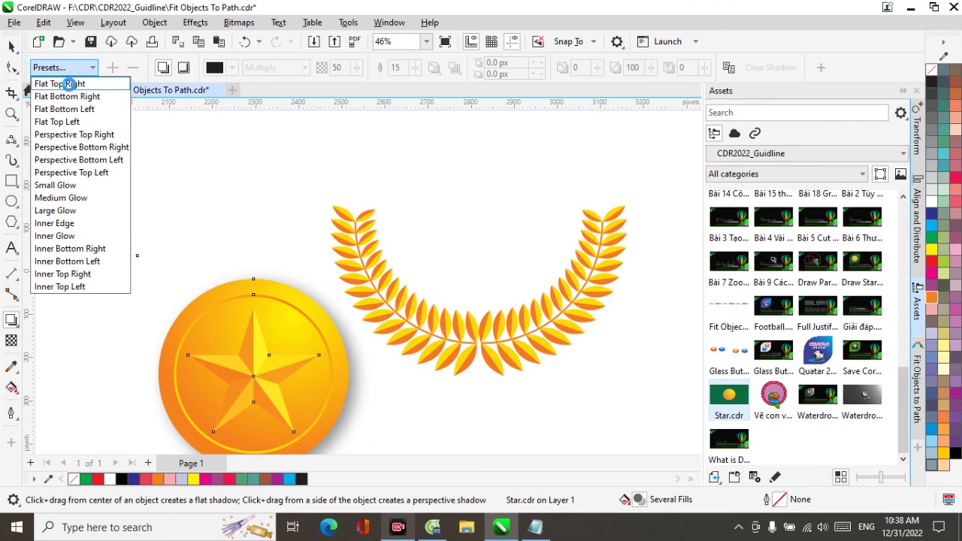
{"action": "left_click", "coordinate": [75, 84]}
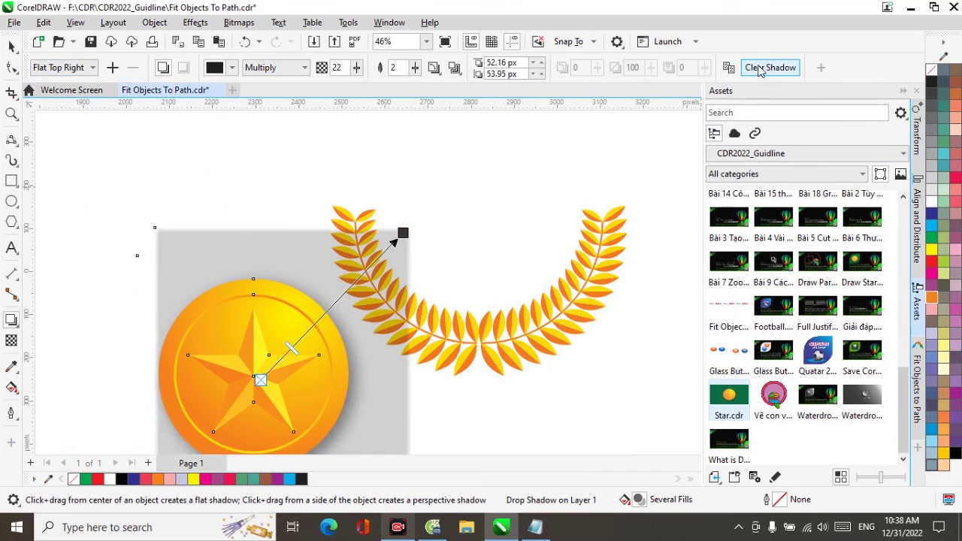
{"action": "left_click", "coordinate": [761, 69]}
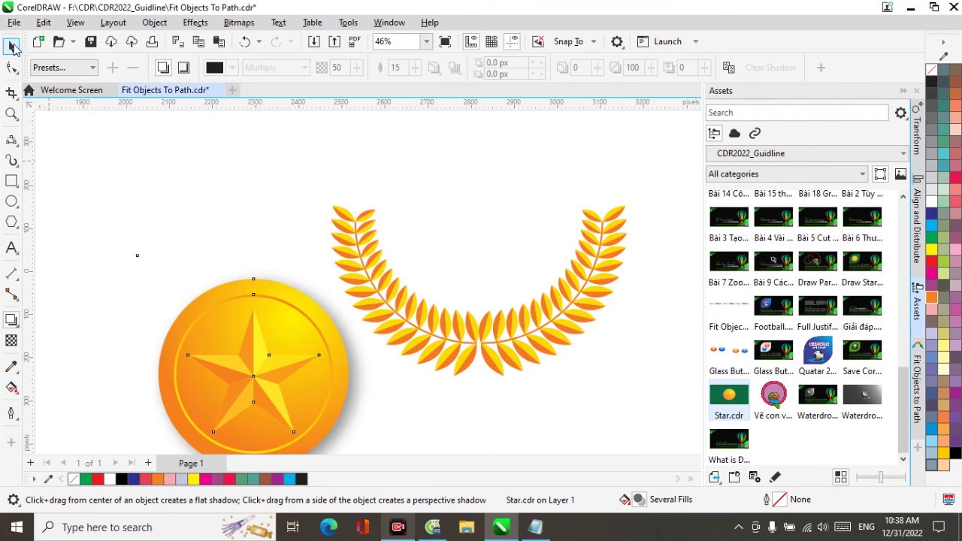
{"action": "key", "text": "space"}
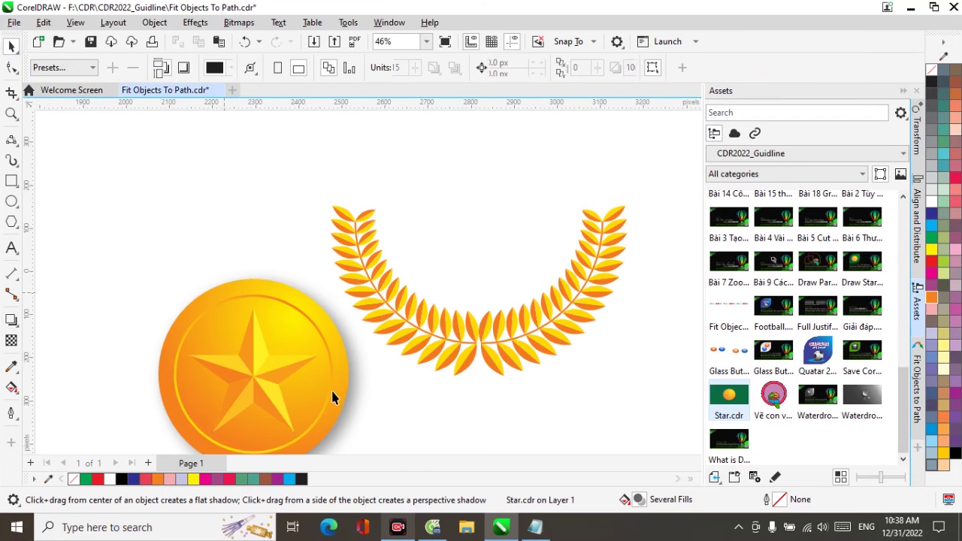
- Select the imported star medal and ungroup it
{"action": "scroll", "coordinate": [330, 386], "scroll_direction": "down", "scroll_amount": 1}
{"action": "left_click", "coordinate": [331, 387]}
{"action": "left_click", "coordinate": [274, 376]}
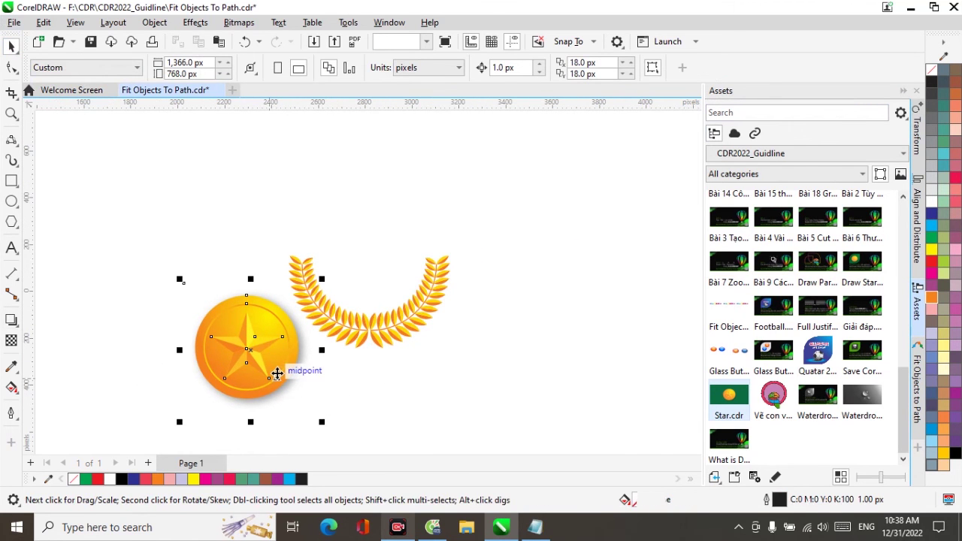
{"action": "left_click", "coordinate": [569, 67]}
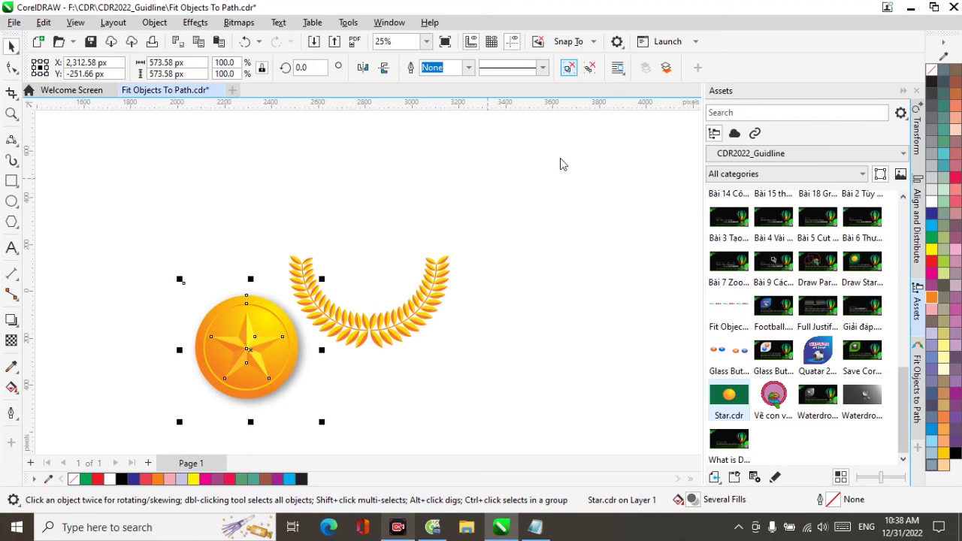
- Clear the drop shadow from the imported star medal
{"action": "left_click", "coordinate": [298, 385]}
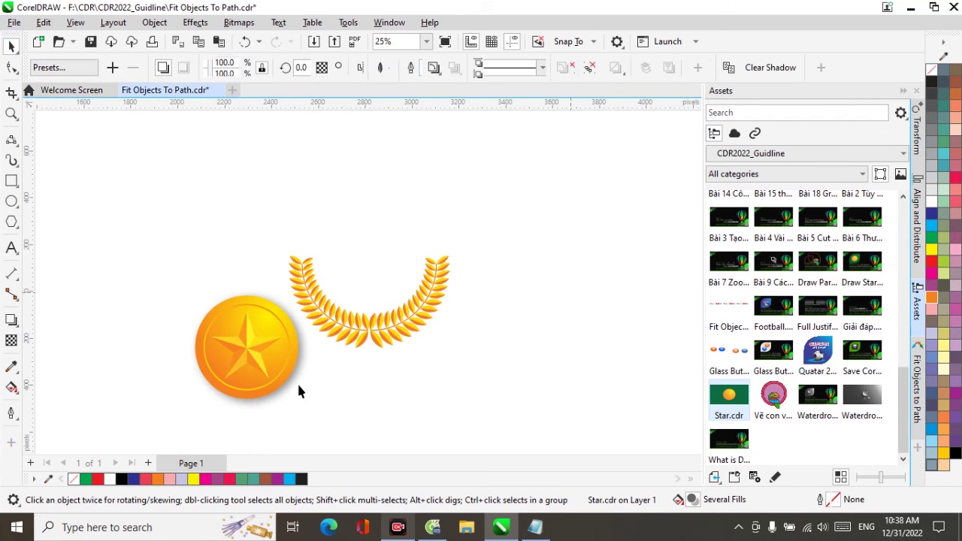
{"action": "left_click", "coordinate": [759, 69]}
- Move the star medal into the wreath's opening and align it horizontally with the wreath's centre
{"action": "left_click_drag", "start_coordinate": [179, 286], "coordinate": [301, 406]}
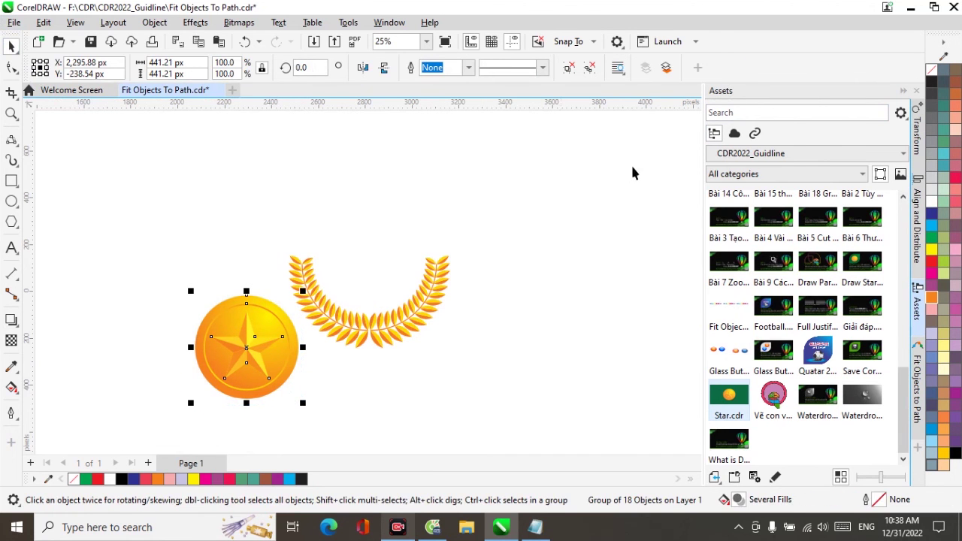
{"action": "left_click_drag", "start_coordinate": [266, 339], "coordinate": [436, 278]}
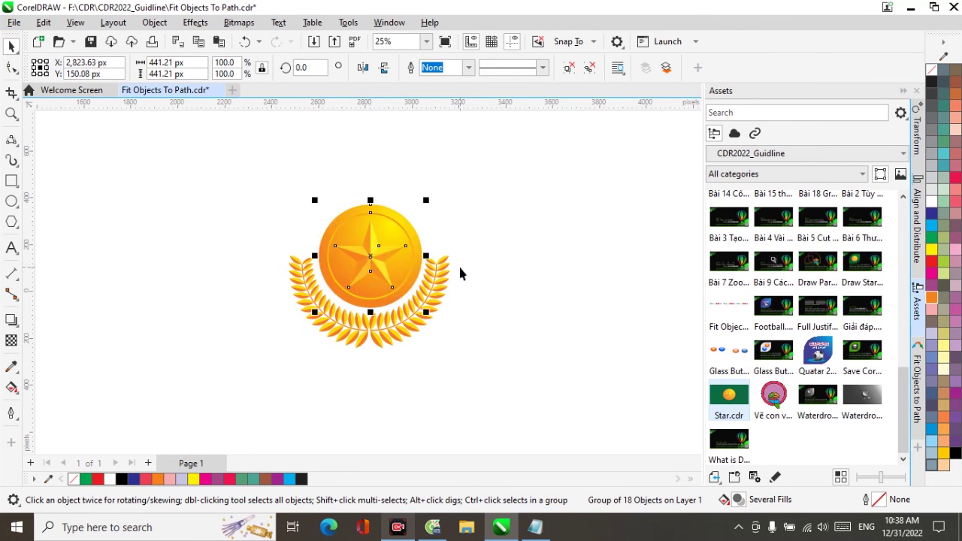
{"action": "left_click", "coordinate": [377, 339], "text": "shift"}
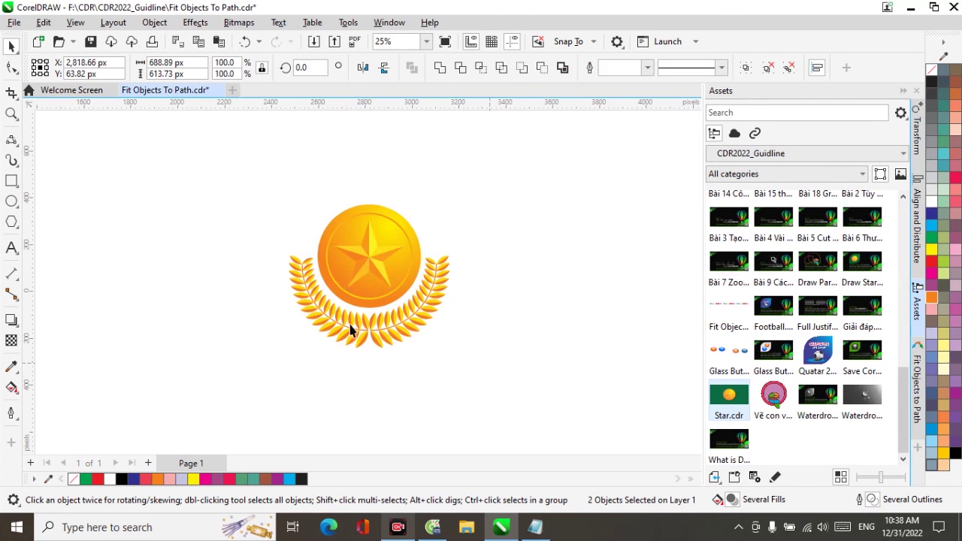
{"action": "key", "text": "Escape"}
- Add a black drop shadow to the star medal with the Shadow tool, using opacity 50 and feathering 15
{"action": "key", "text": "z"}
{"action": "left_click_drag", "start_coordinate": [248, 175], "coordinate": [522, 392]}
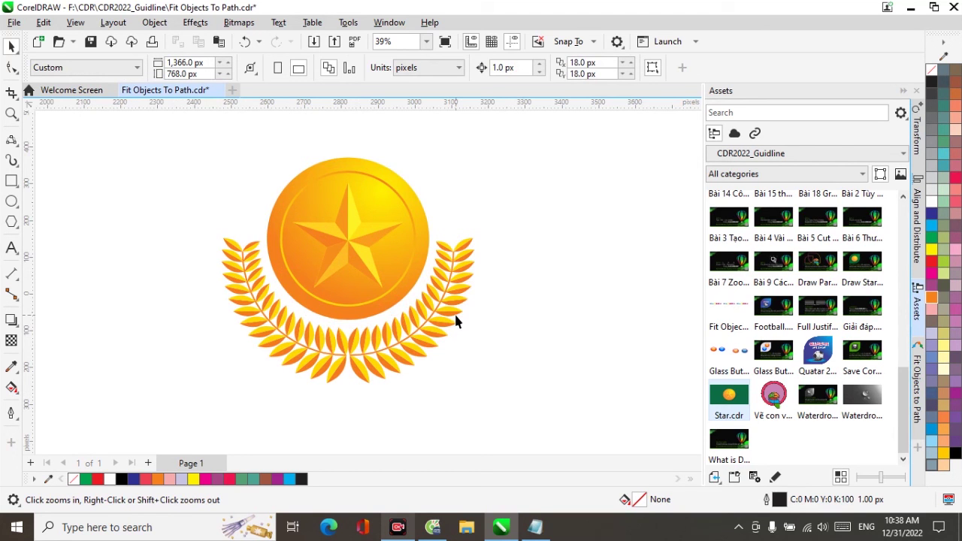
{"action": "left_click", "coordinate": [12, 322]}
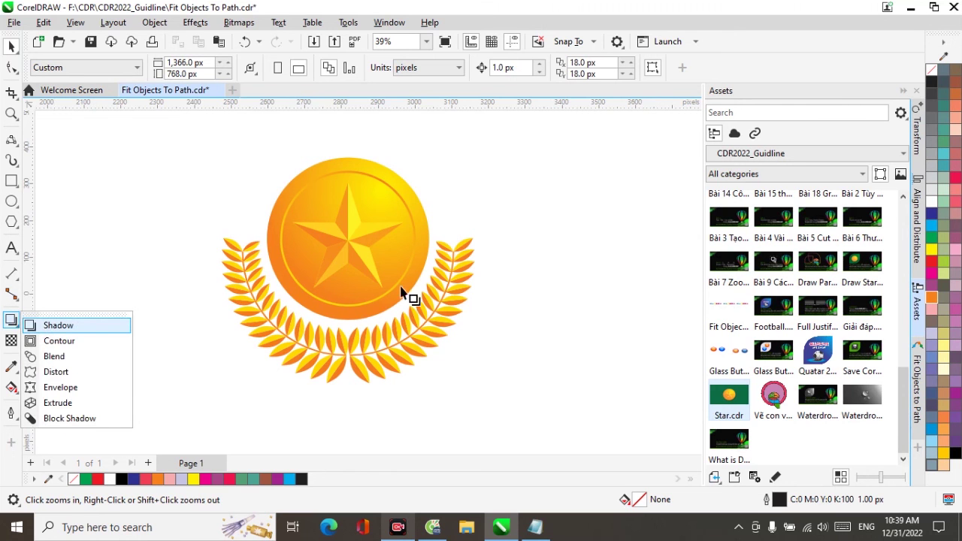
{"action": "left_click", "coordinate": [367, 244]}
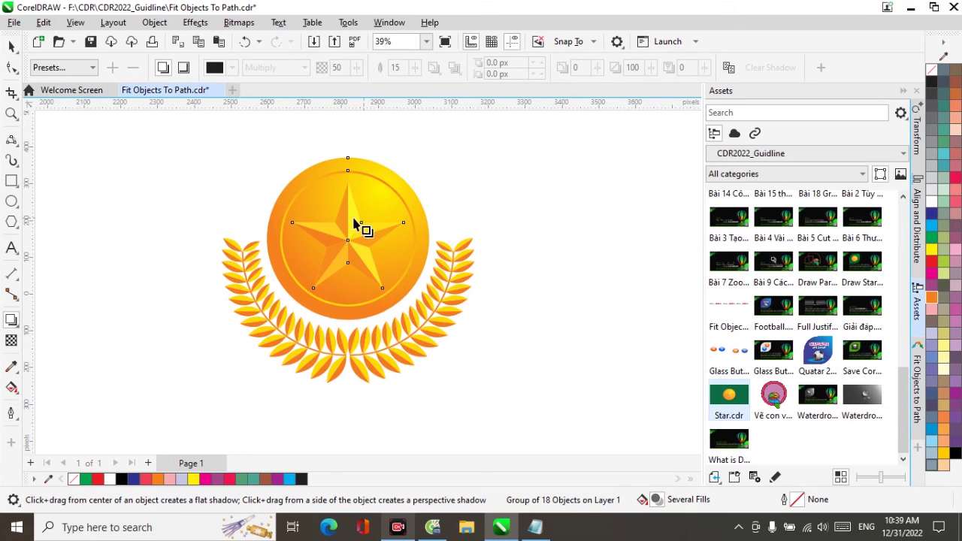
{"action": "left_click_drag", "start_coordinate": [401, 248], "coordinate": [436, 245]}
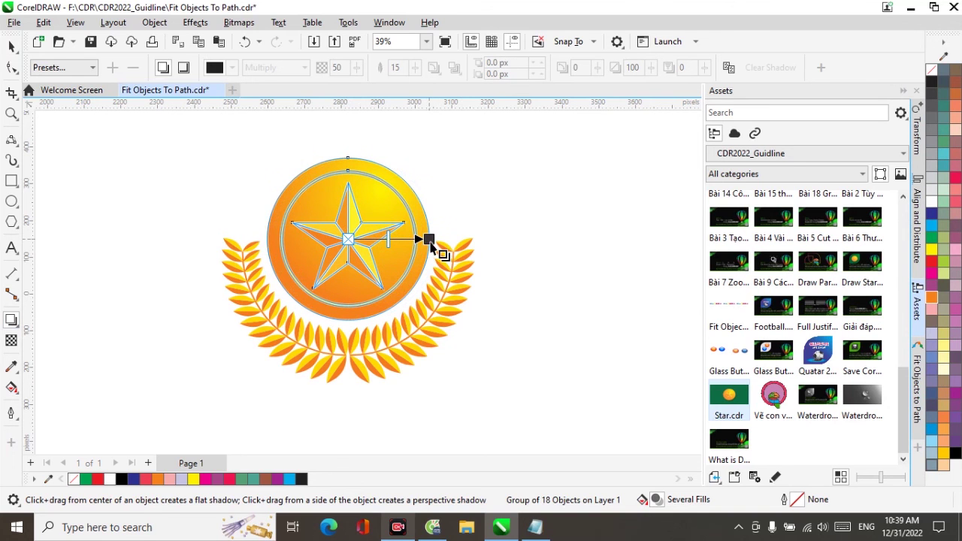
{"action": "left_click", "coordinate": [10, 46]}
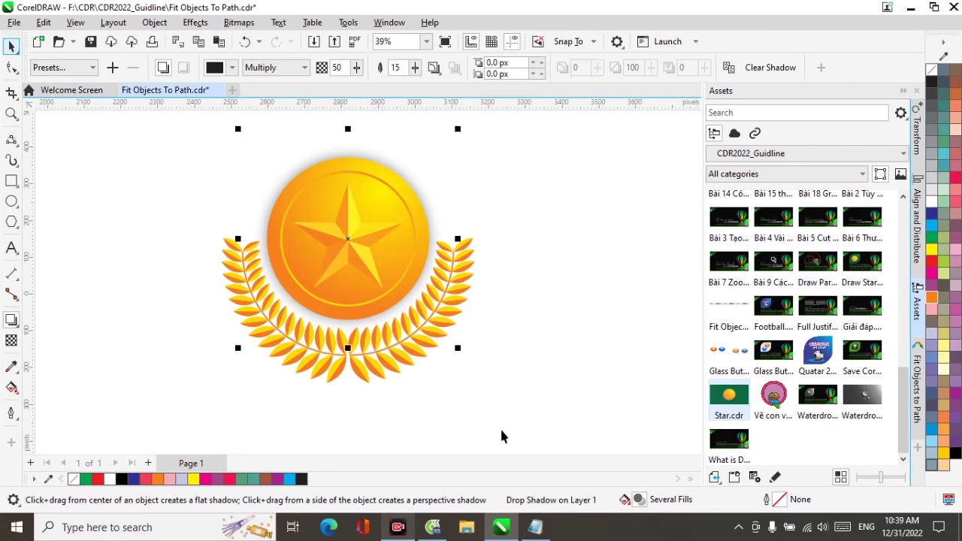
- Add a drop shadow to the laurel wreath group with the Shadow tool, starting from the group's centre
{"action": "left_click", "coordinate": [375, 366]}
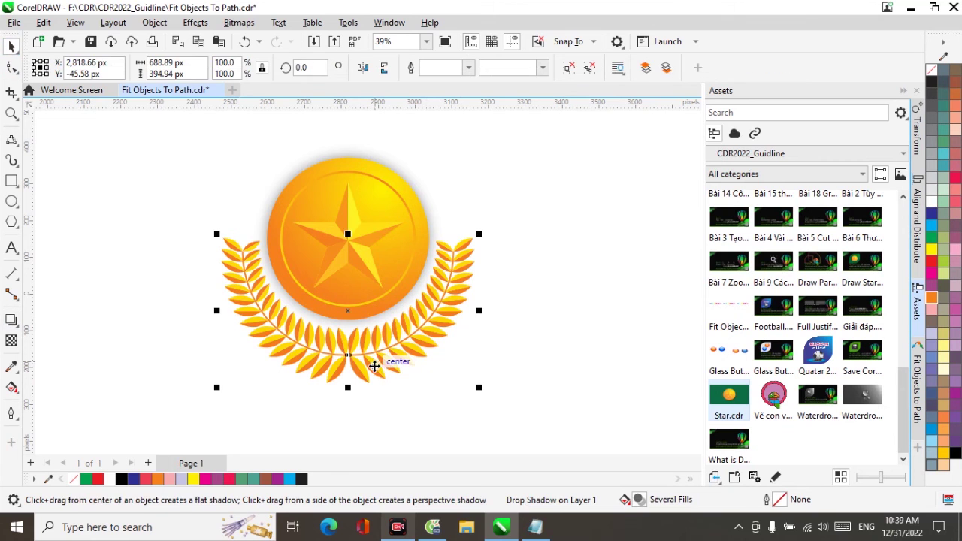
{"action": "left_click", "coordinate": [11, 320]}
{"action": "left_click_drag", "start_coordinate": [360, 344], "coordinate": [460, 380]}
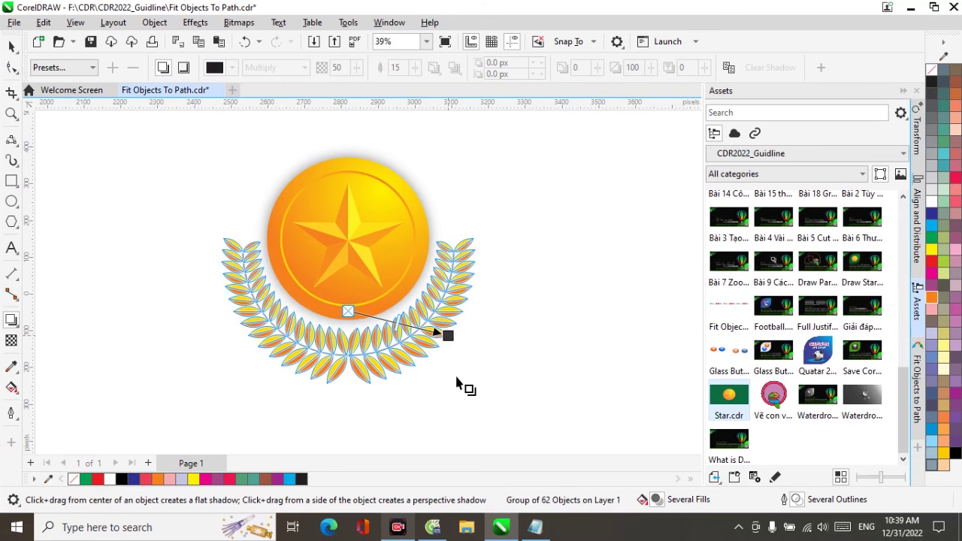
{"action": "left_click", "coordinate": [11, 46]}
{"action": "left_click", "coordinate": [573, 254]}
- Draw a rectangle about 1,373 by 785 px around the medal and wreath
{"action": "scroll", "coordinate": [583, 261], "scroll_direction": "down", "scroll_amount": 2}
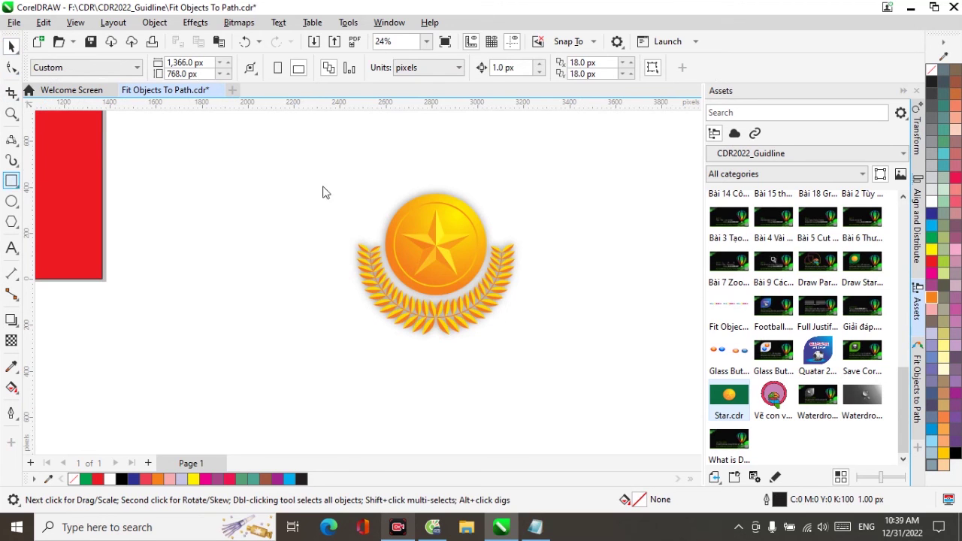
{"action": "left_click", "coordinate": [11, 181]}
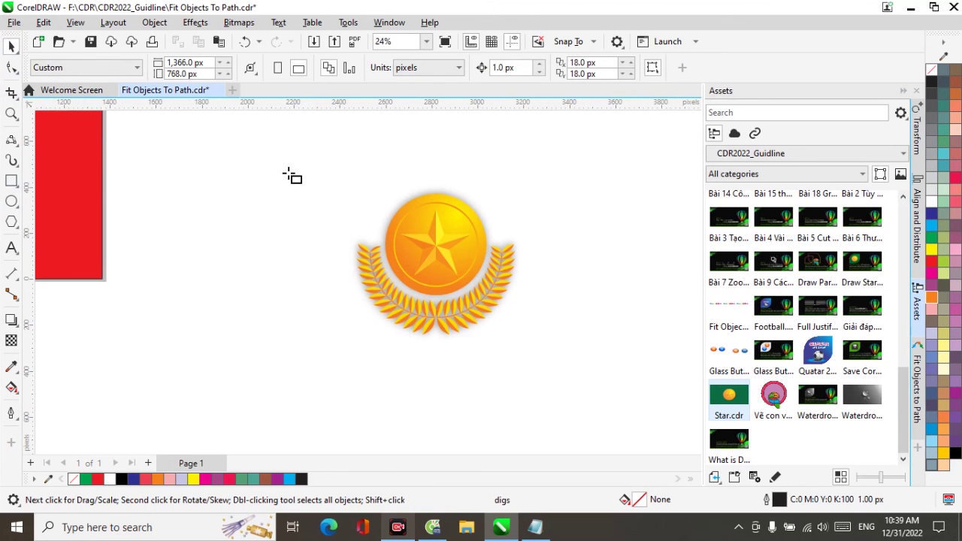
{"action": "left_click_drag", "start_coordinate": [272, 172], "coordinate": [588, 353]}
{"action": "key", "text": "space"}
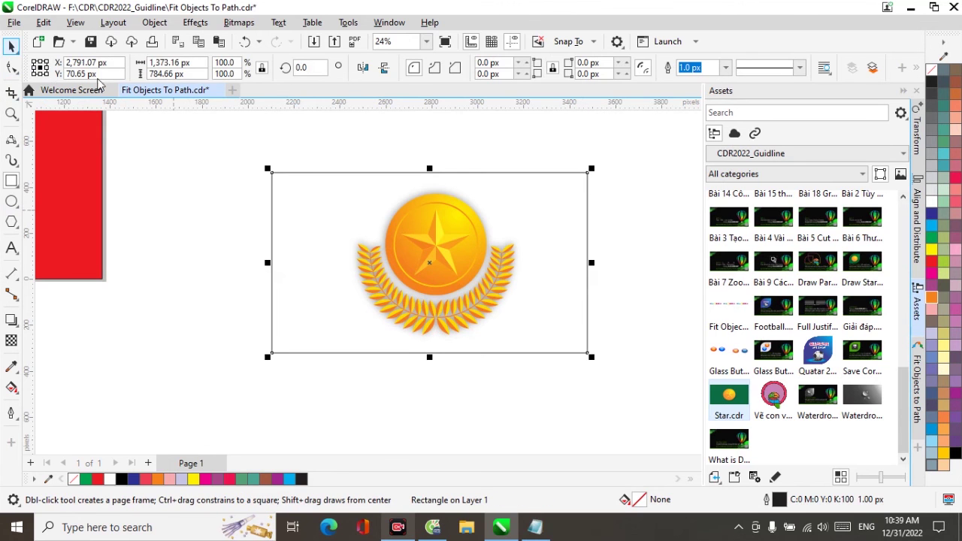
- Fill the rectangle with red (C:0 M:100 Y:100 K:0) and send it behind the medal and wreath
{"action": "left_click", "coordinate": [932, 265]}
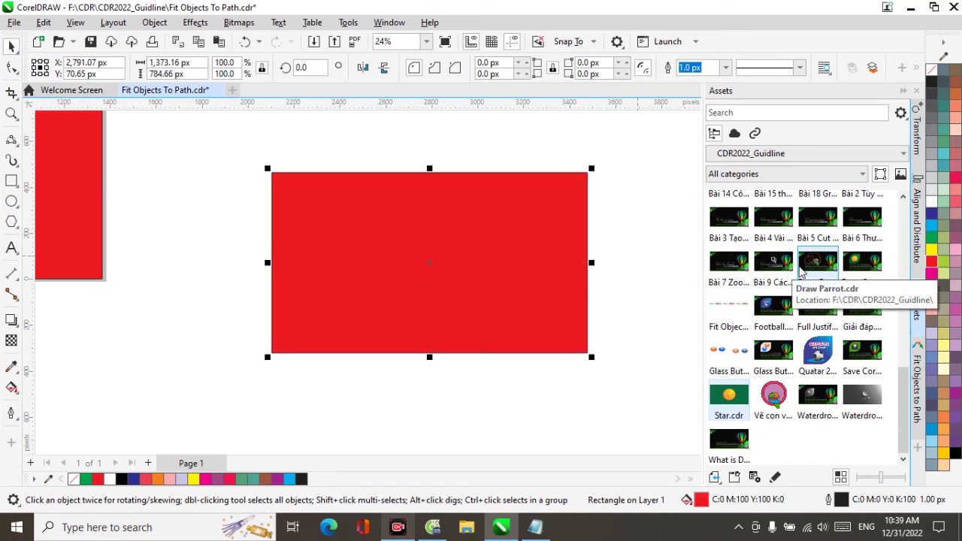
{"action": "key", "text": "shift+Page_Down"}
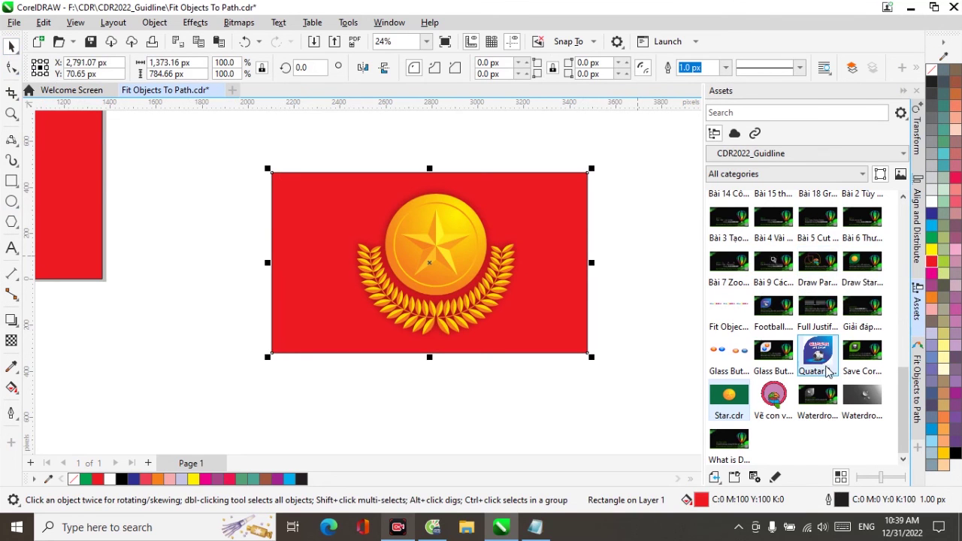
{"action": "left_click", "coordinate": [636, 300]}
{"action": "key", "text": "h"}
{"action": "left_click_drag", "start_coordinate": [179, 232], "coordinate": [230, 256]}
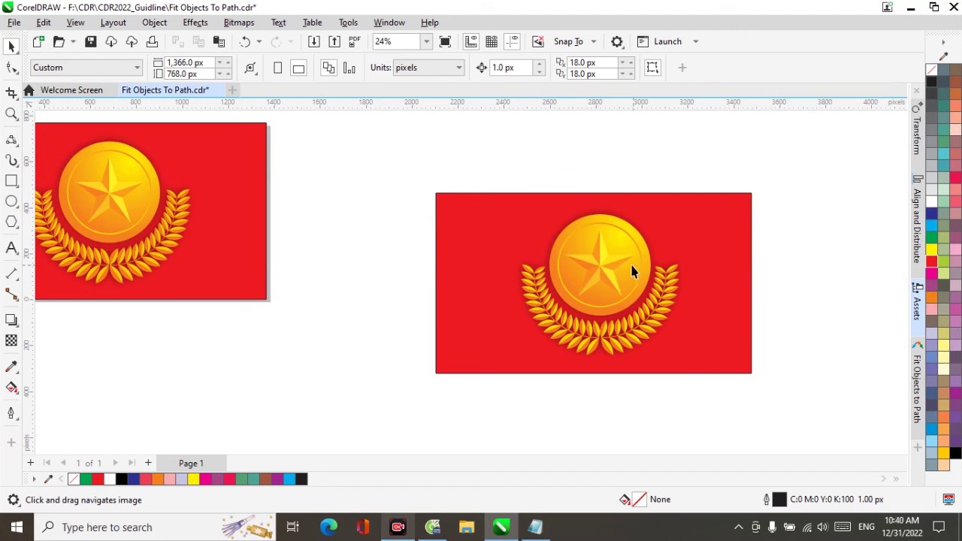
{"action": "key", "text": "z"}
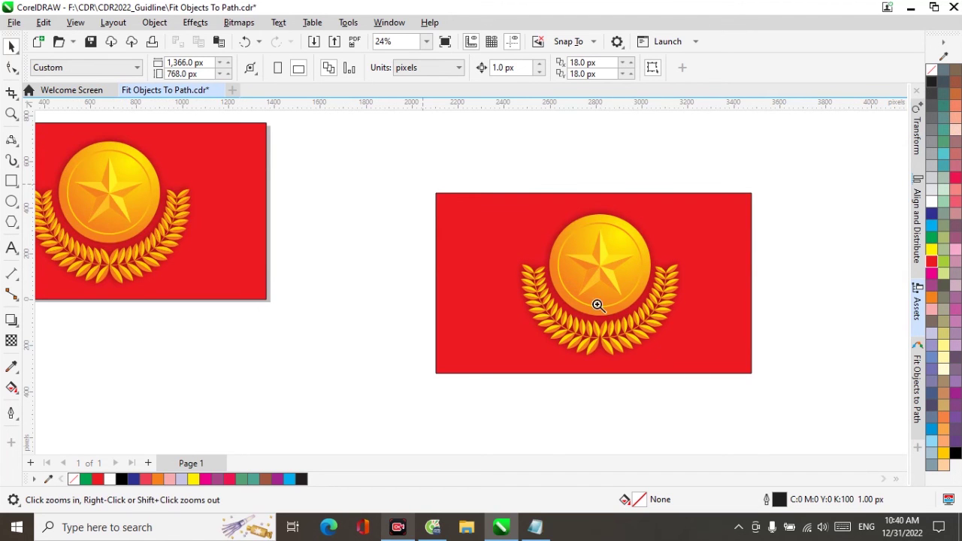
{"action": "left_click_drag", "start_coordinate": [762, 378], "coordinate": [760, 385]}
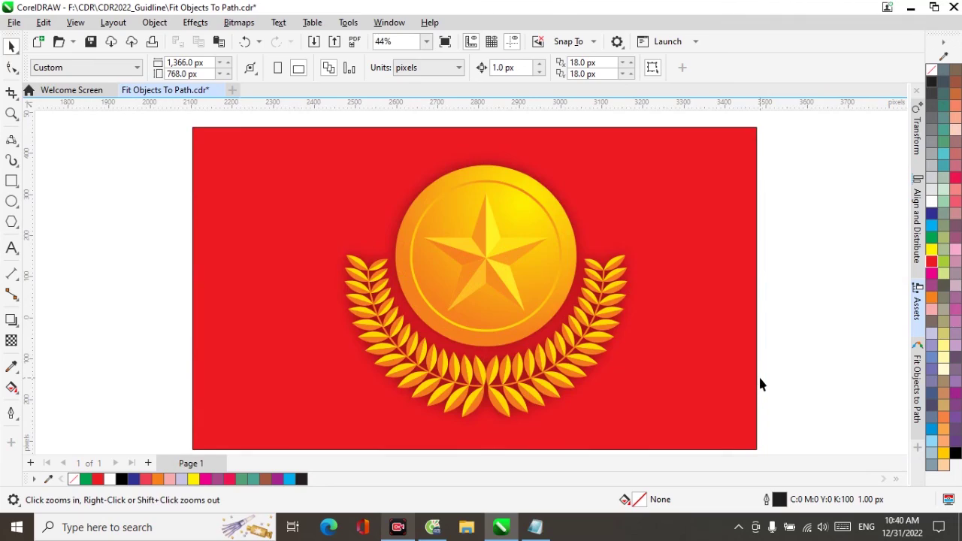